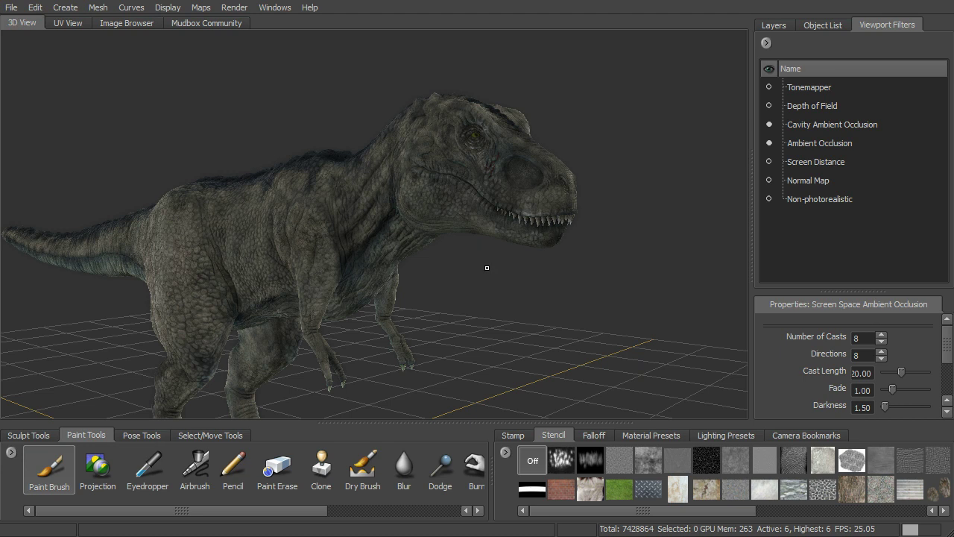
Orbit the T-Rex slightly and bring up the Maps > Extract Texture Maps menu.
left_click_drag(494, 266, 496, 235, "alt")
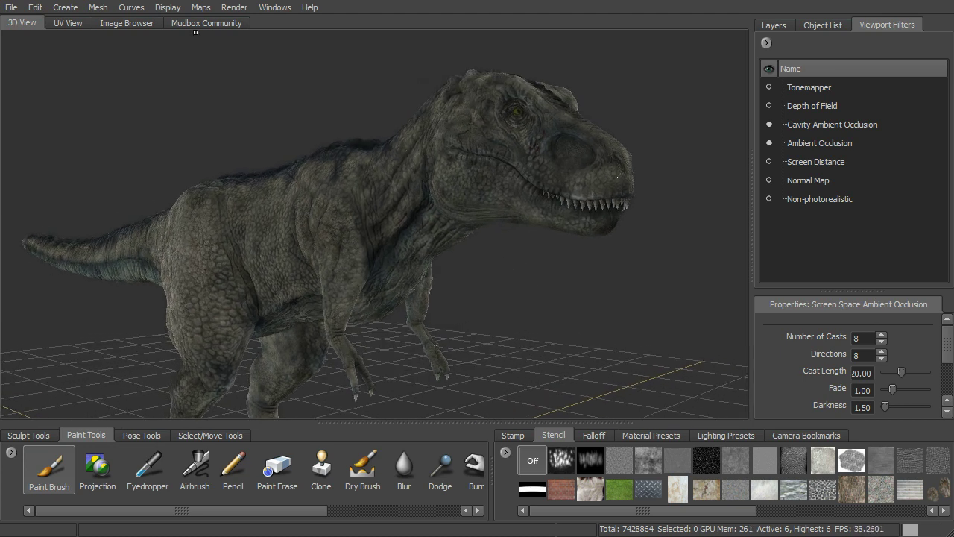
left_click(201, 7)
mouse_move(211, 23)
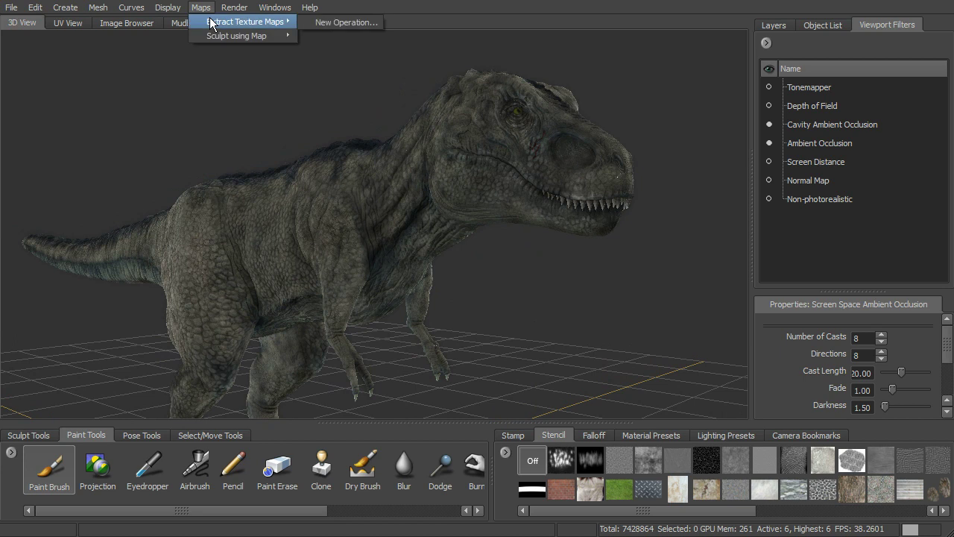
Start a New Operation extraction with Vector Displacement Map checked.
left_click(341, 25)
left_click_drag(537, 144, 626, 76)
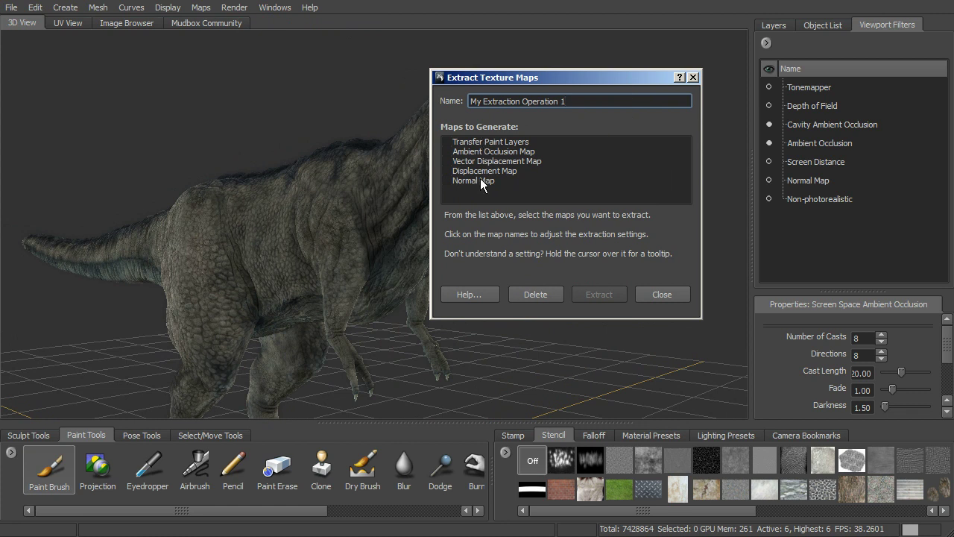
mouse_move(449, 153)
mouse_move(484, 166)
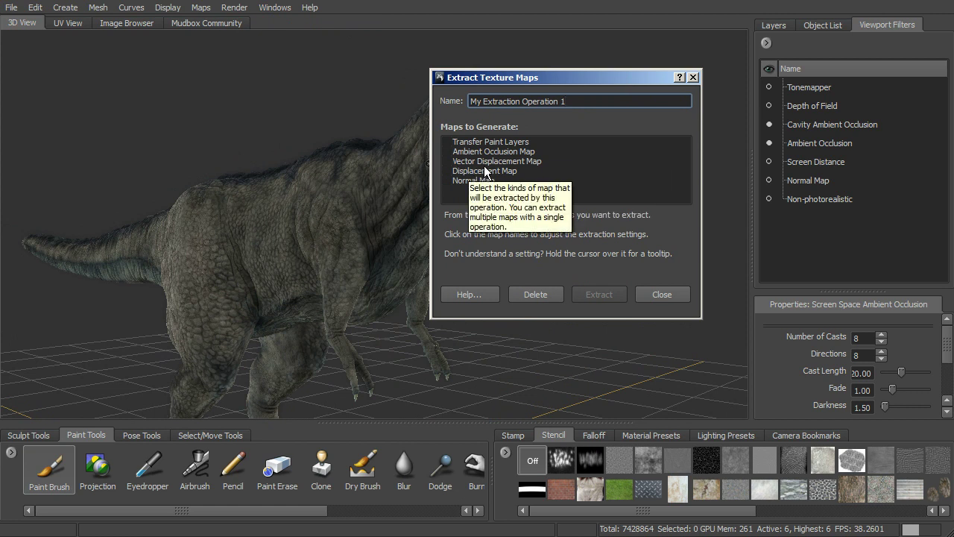
left_click(447, 161)
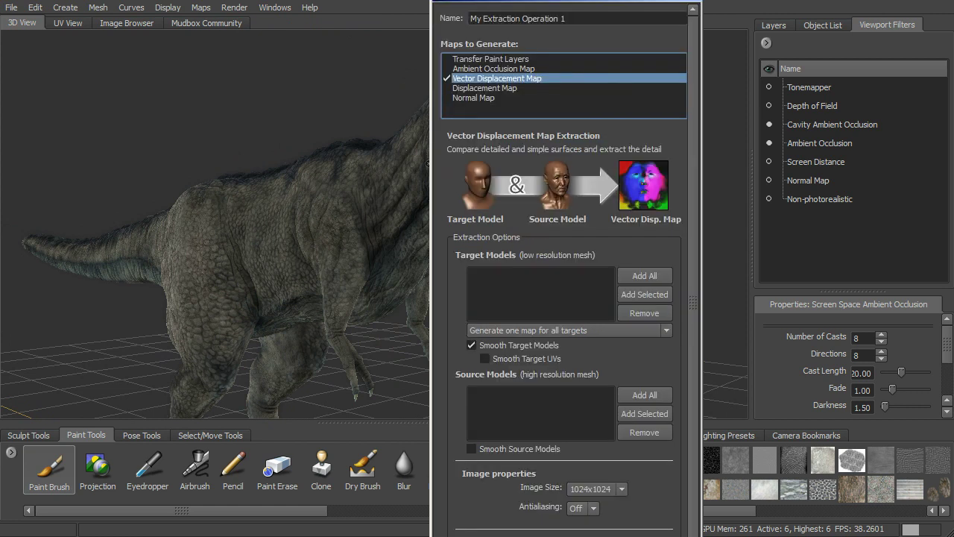
left_click_drag(492, 82, 469, 57)
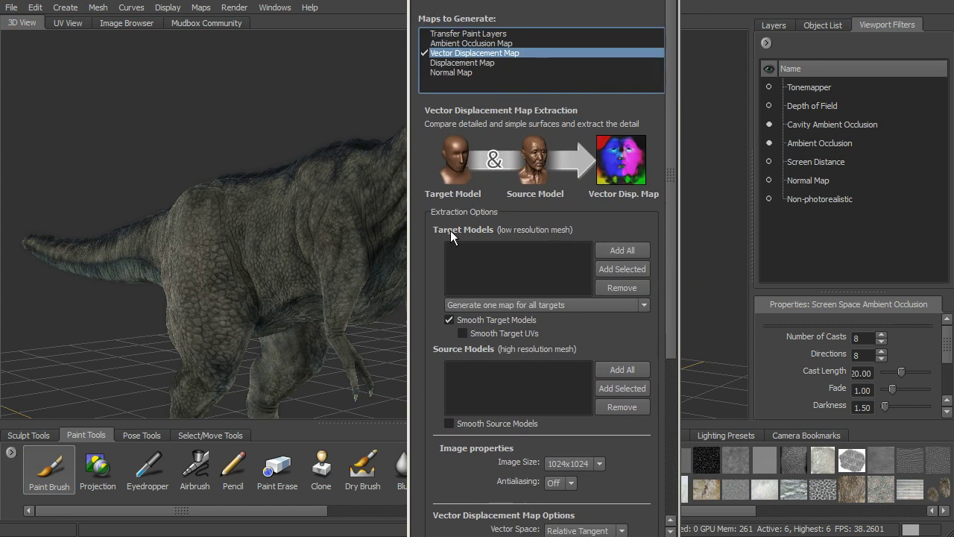
Add all target models, then remove teeth_mesh so only tRex remains.
left_click(627, 253)
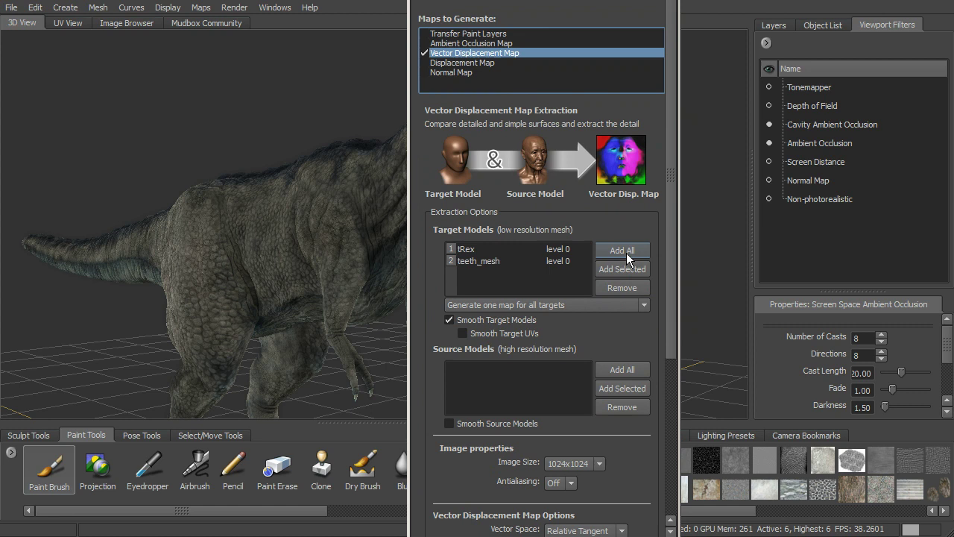
left_click(499, 262)
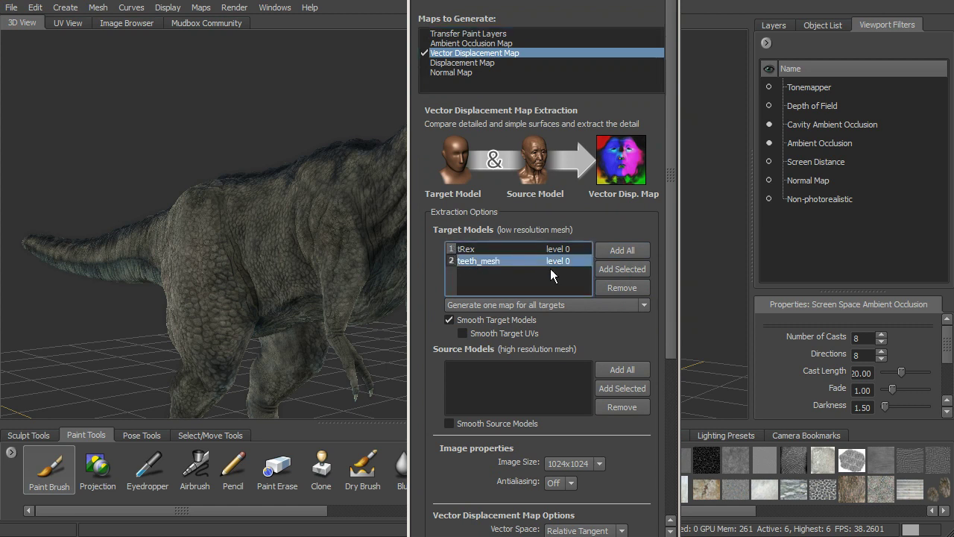
left_click(622, 288)
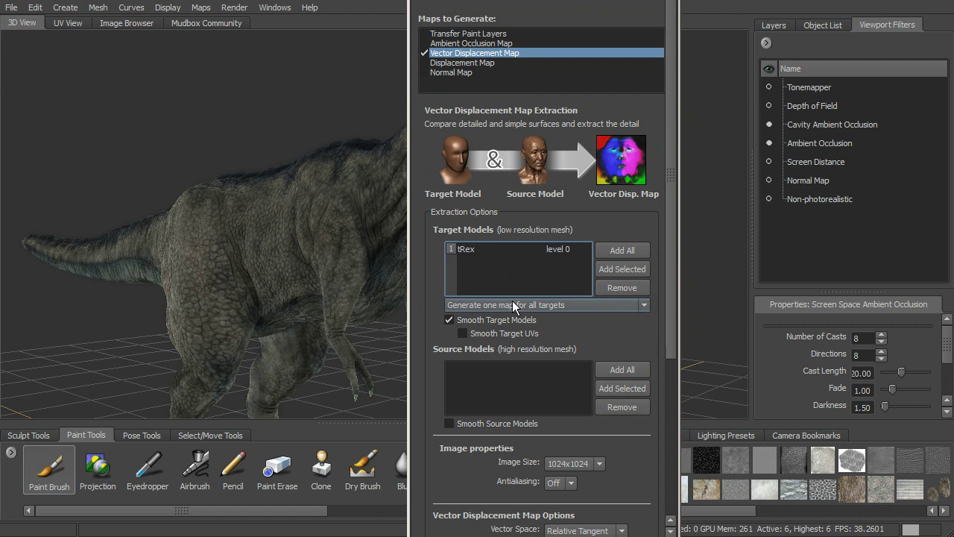
Add all source models, remove teeth_mesh, and keep tRex's source level at 6.
left_click_drag(676, 264, 668, 375)
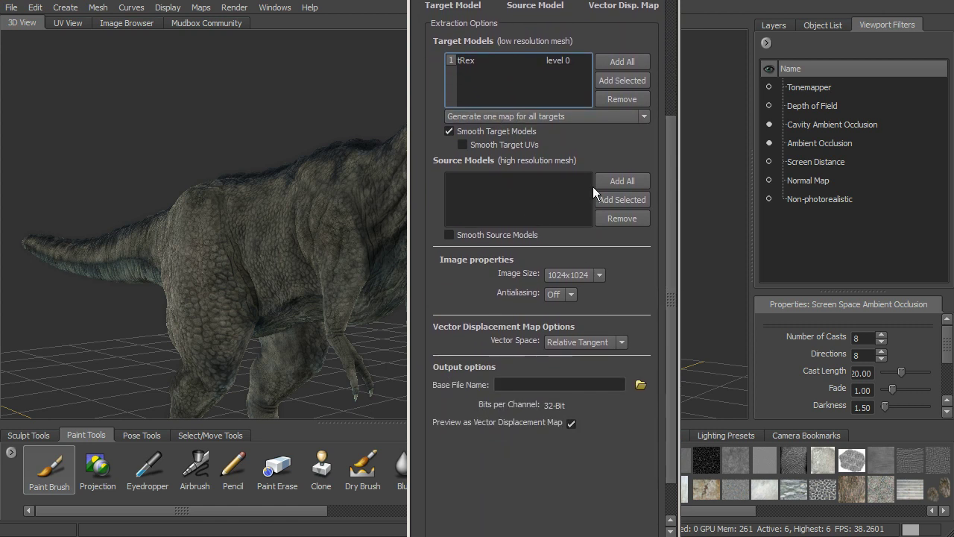
left_click(620, 181)
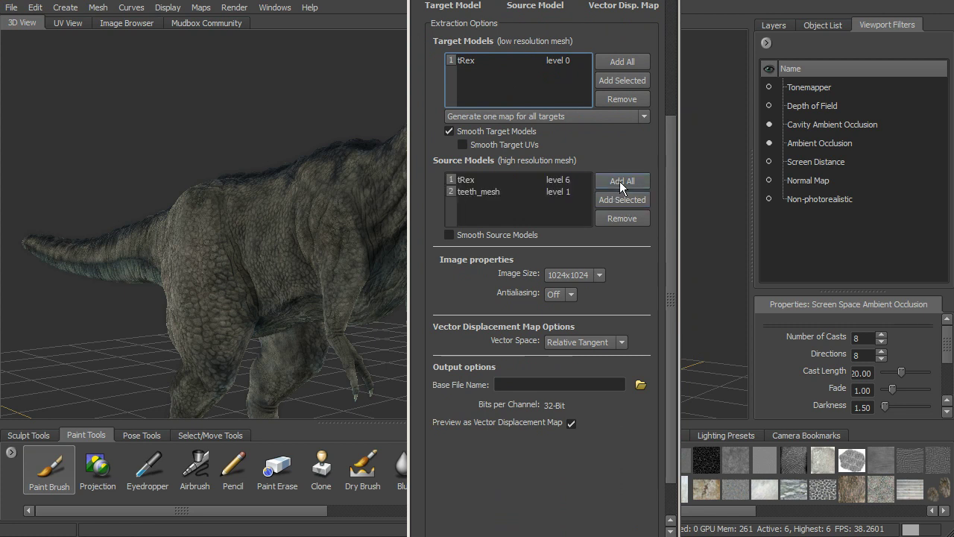
left_click(484, 191)
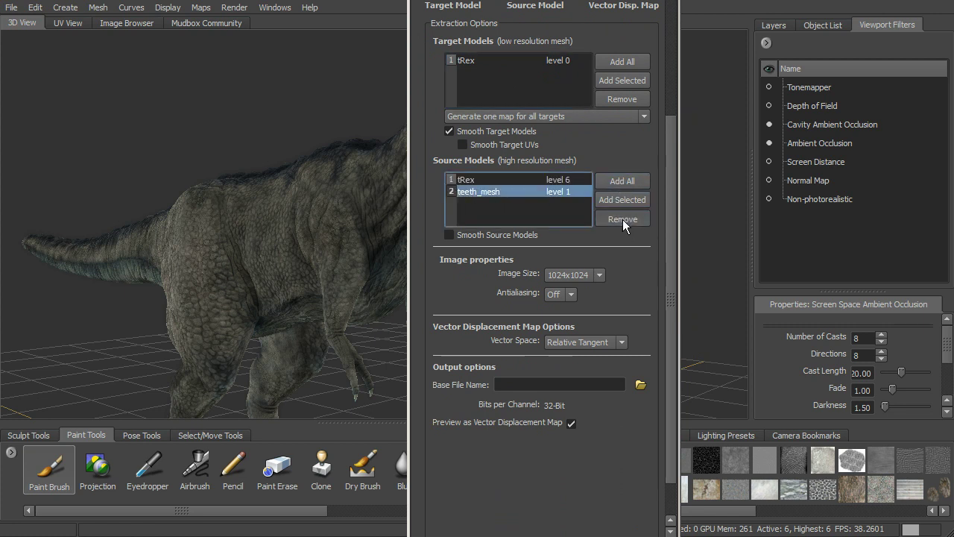
left_click(622, 219)
left_click(566, 179)
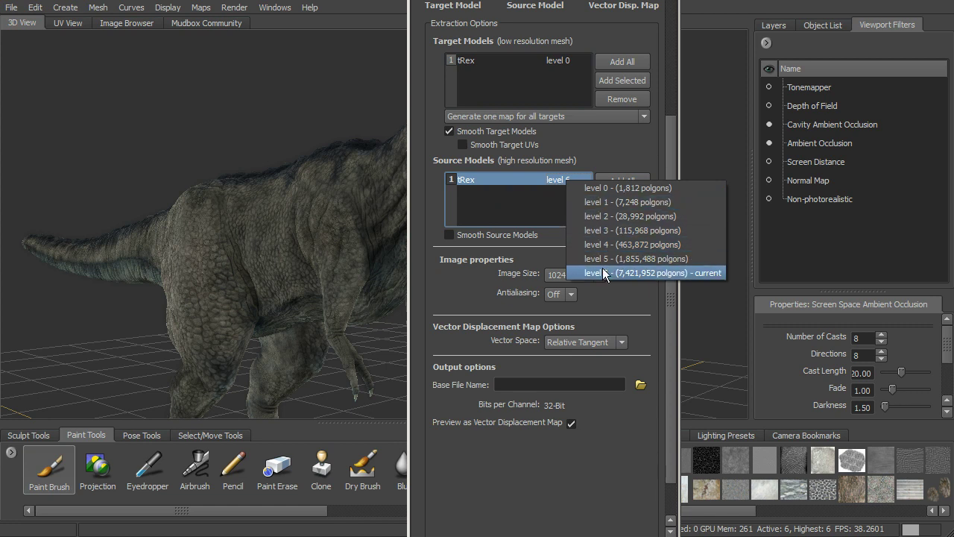
left_click(544, 194)
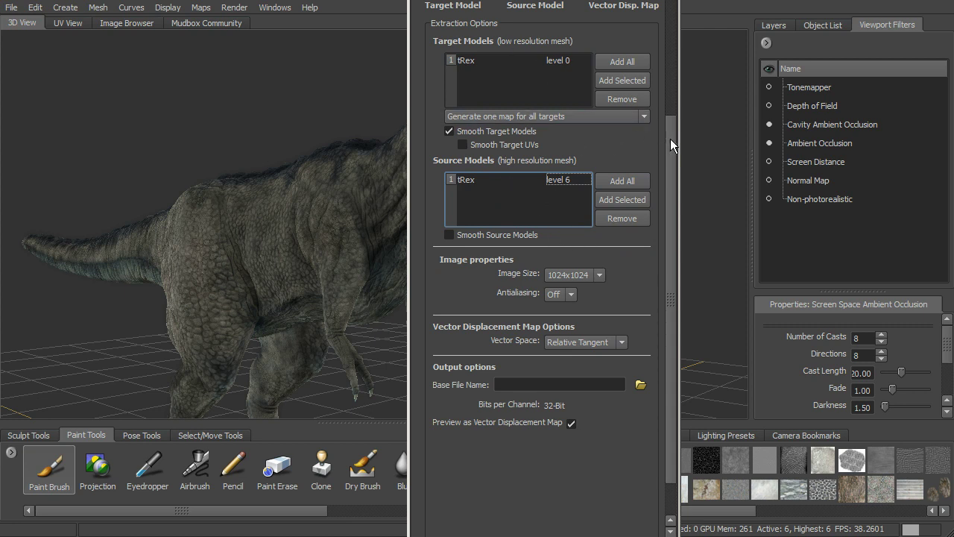
left_click_drag(670, 138, 663, 182)
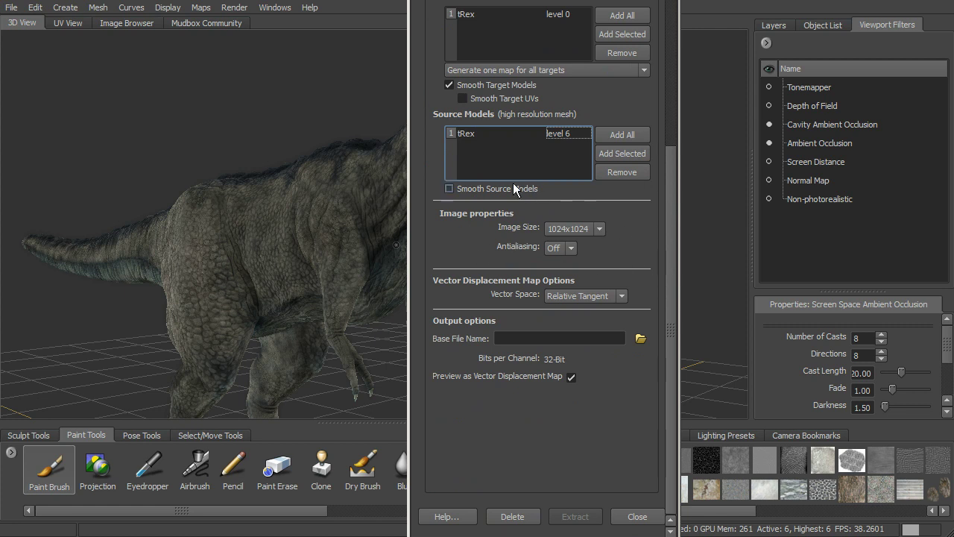
Choose 2048x2048 image size, 2X antialiasing and Absolute Tangent vector space.
left_click(601, 230)
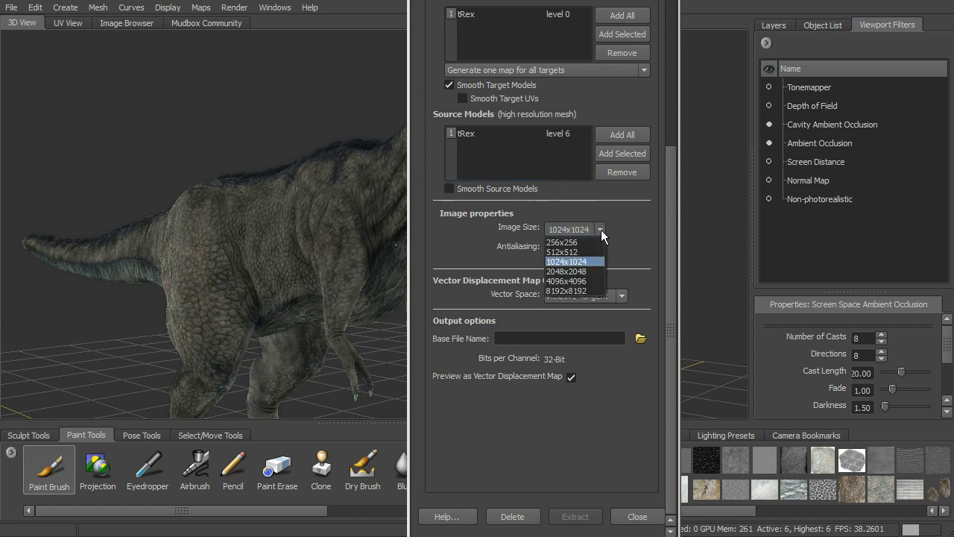
left_click(595, 272)
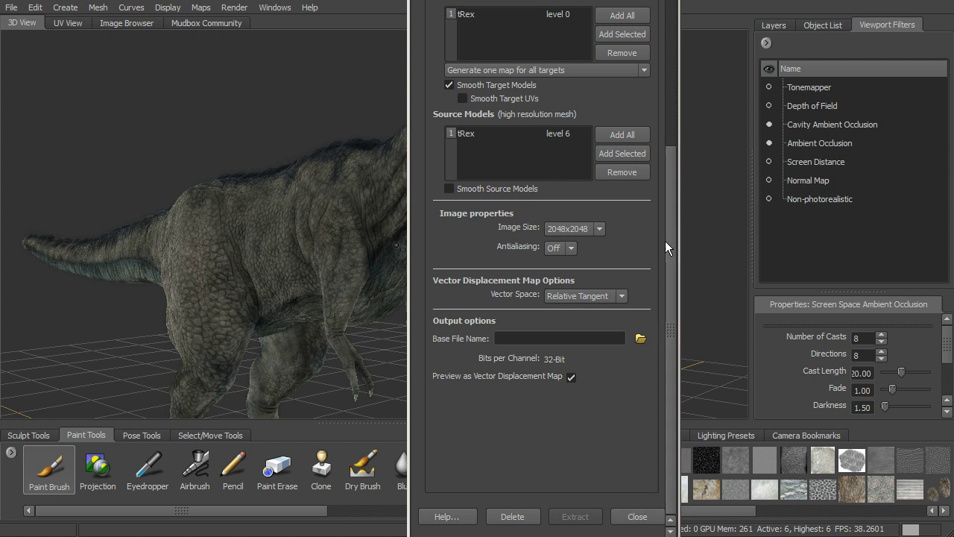
left_click(572, 249)
left_click(571, 272)
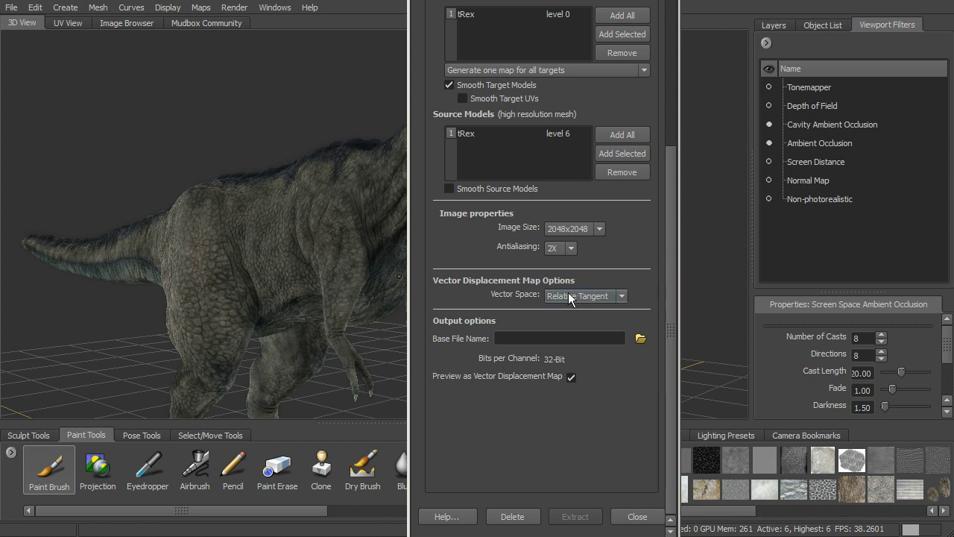
left_click(602, 296)
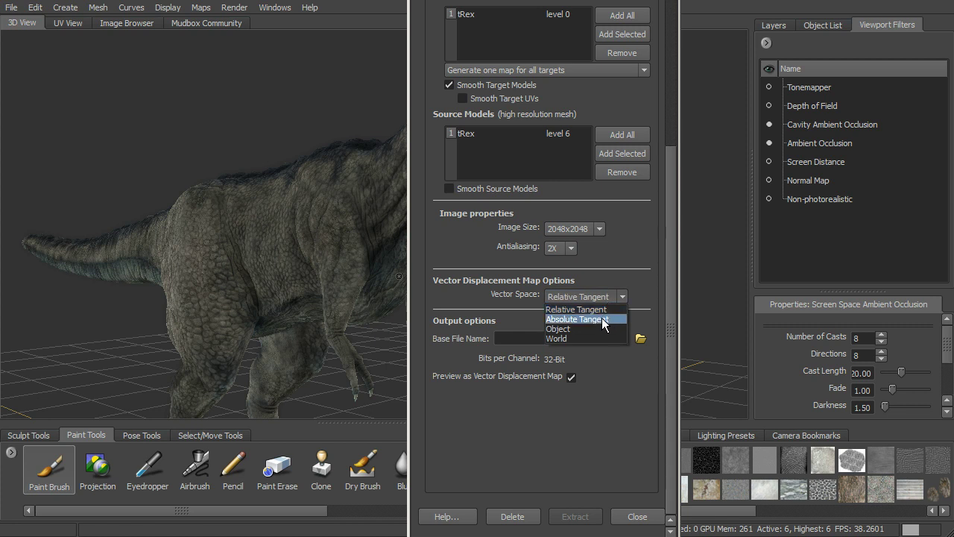
left_click(604, 319)
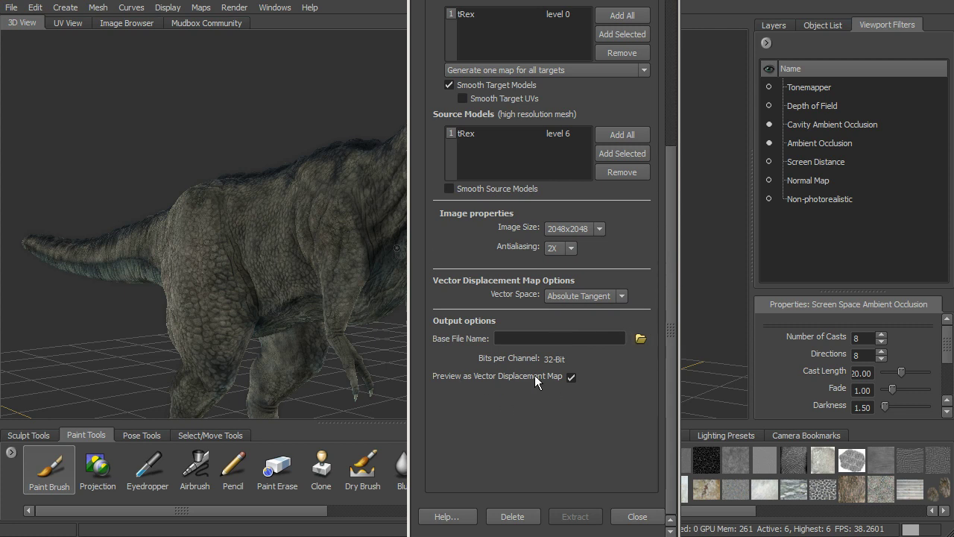
Save the vector displacement output as OpenEXR file rex_vdisplace.exr, declining the _vdm suffix.
left_click(640, 340)
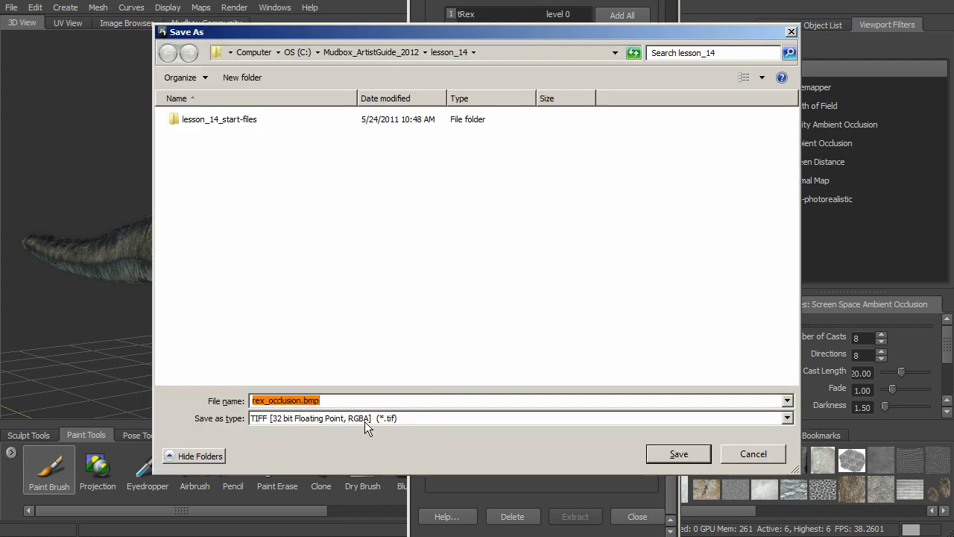
left_click(332, 422)
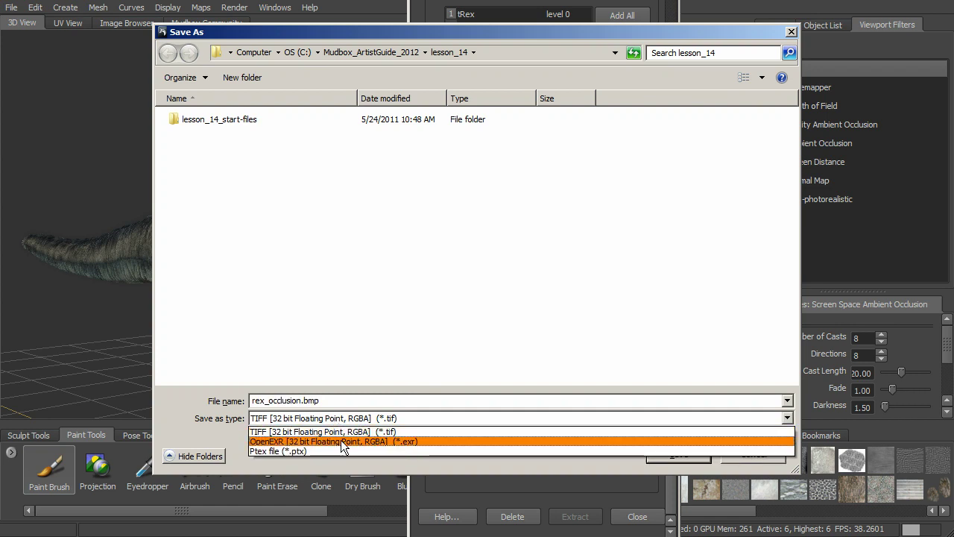
left_click(332, 438)
left_click(286, 401)
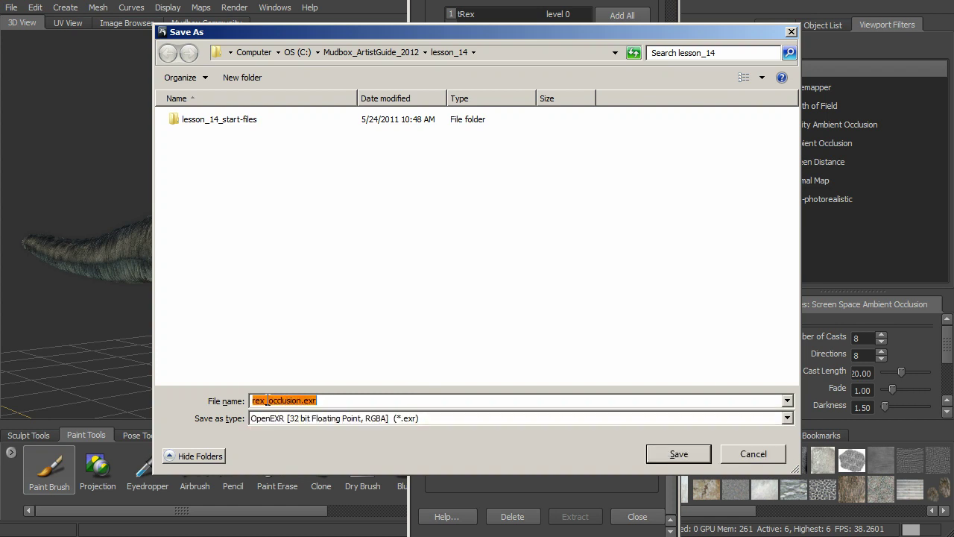
left_click(269, 400)
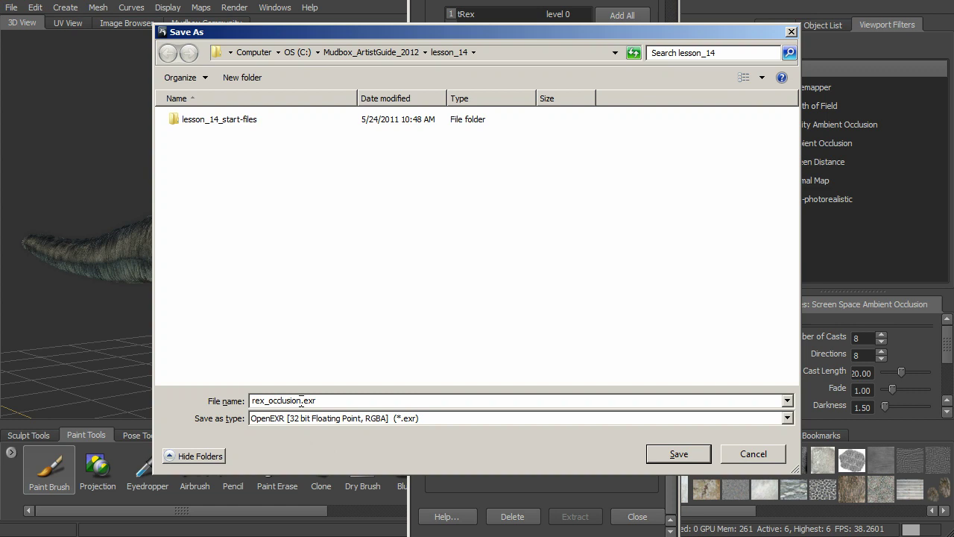
left_click_drag(302, 401, 270, 401)
type("vdisplace")
left_click(674, 457)
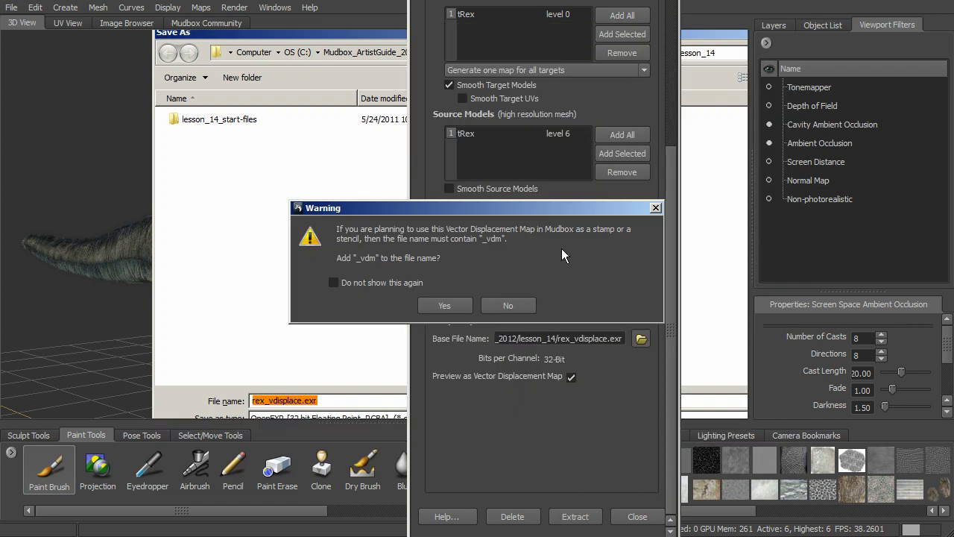
left_click(530, 308)
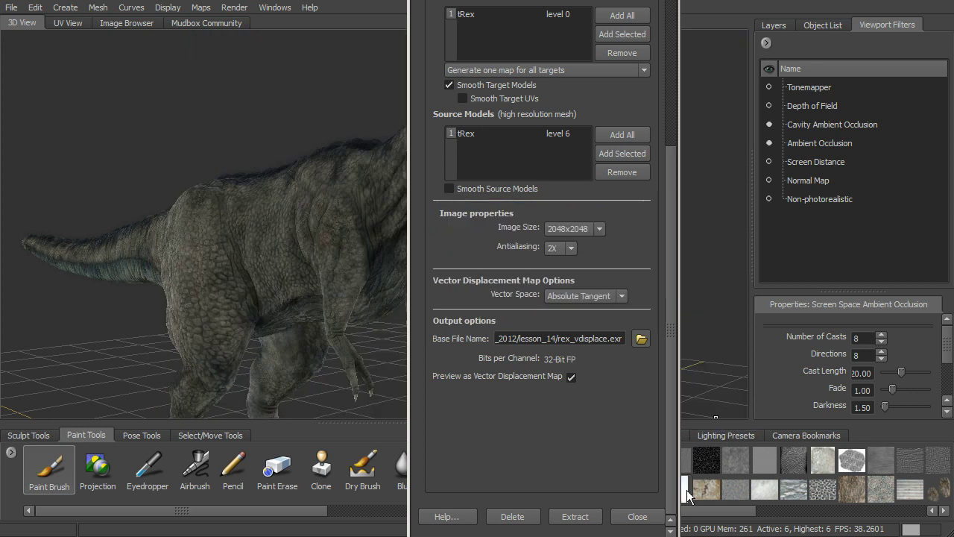
Add Displacement Map to the maps to generate.
left_click_drag(673, 411, 621, 177)
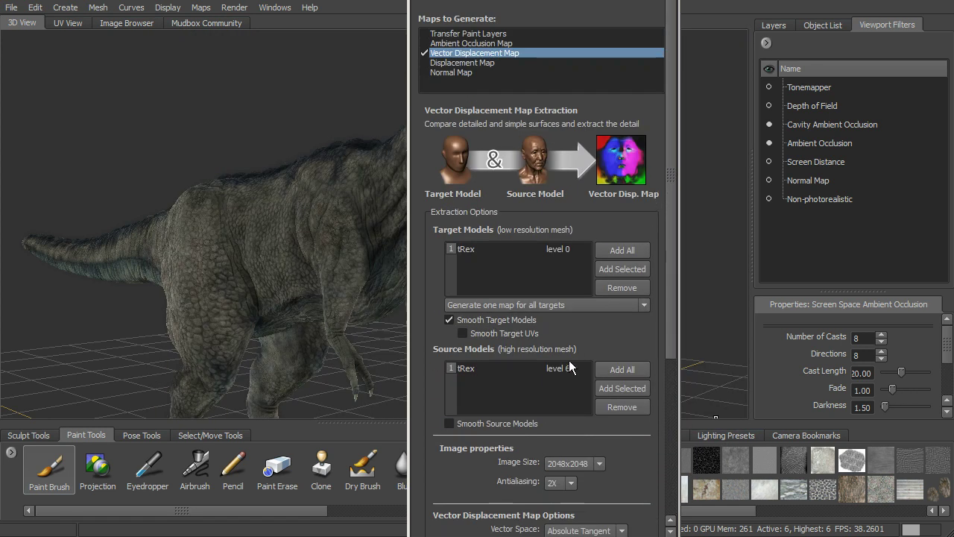
left_click(448, 62)
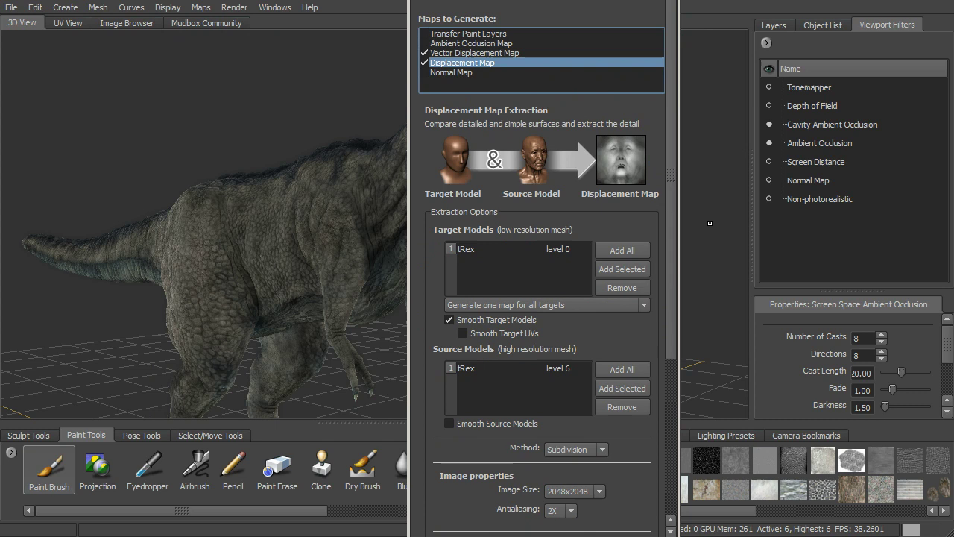
scroll(670, 216, "down", 3)
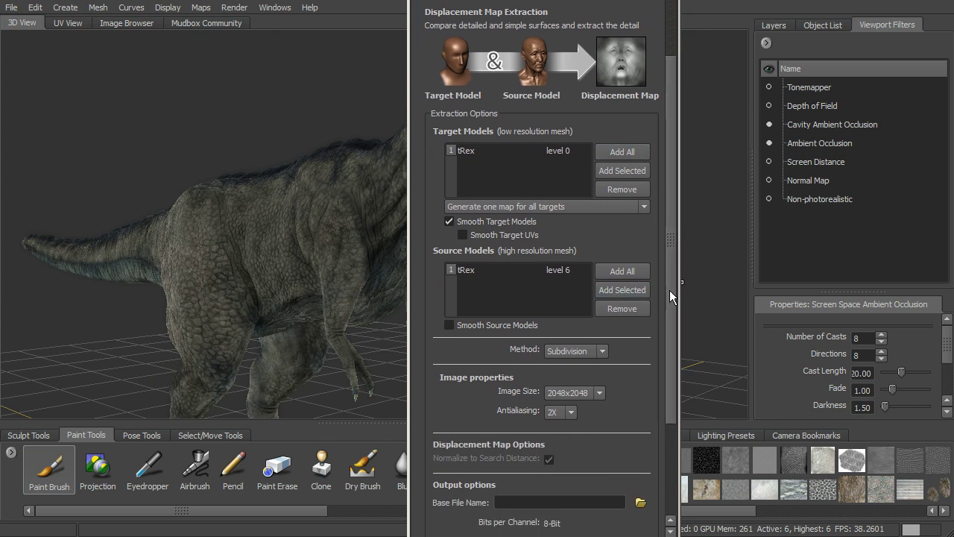
left_click_drag(670, 290, 663, 338)
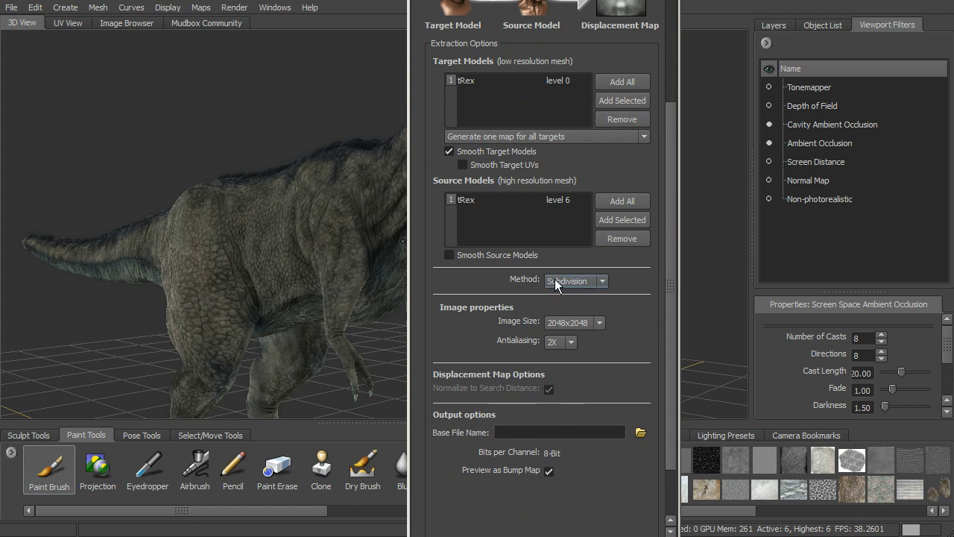
Set the displacement map's extraction method to Ray Casting.
left_click(597, 281)
left_click(593, 301)
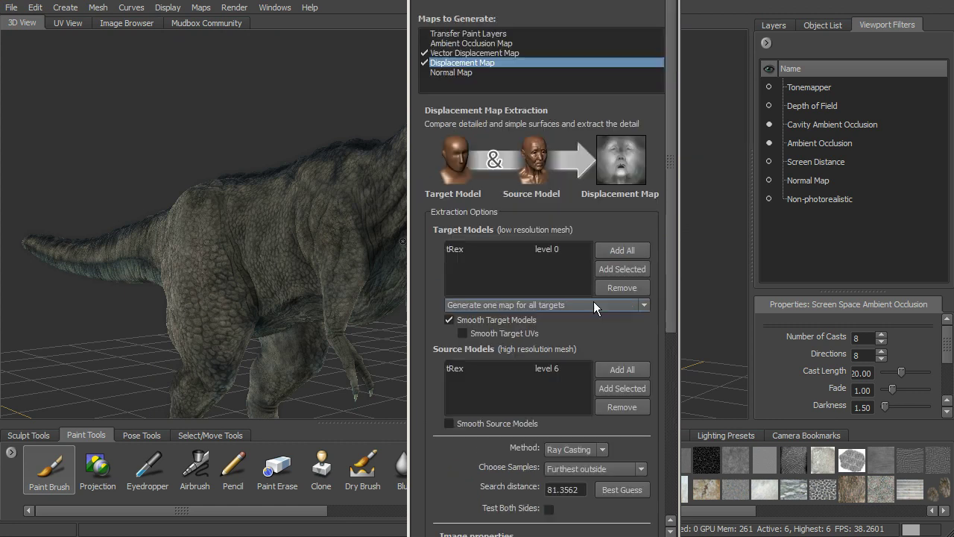
scroll(648, 310, "down", 3)
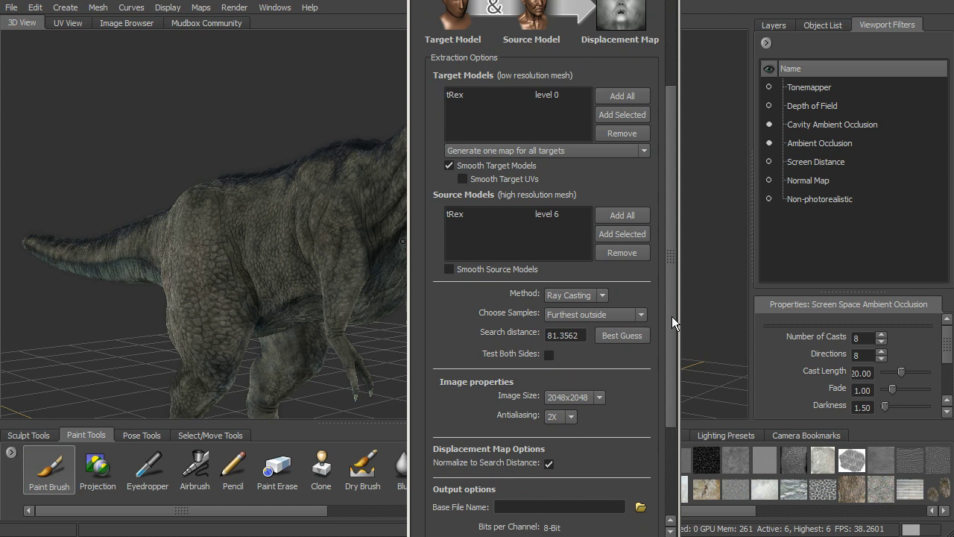
left_click_drag(672, 316, 661, 363)
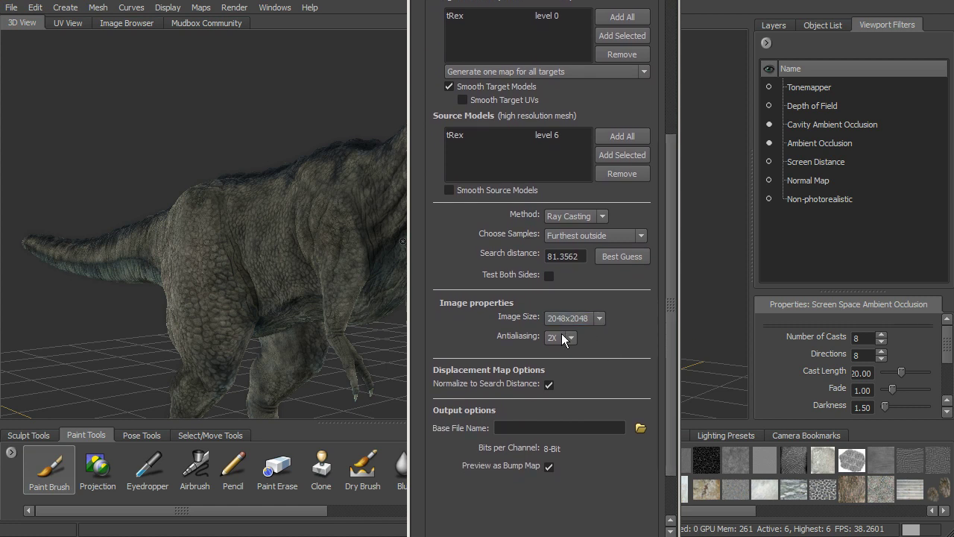
Set the displacement output to BMP format named rex_displace.bmp in lesson_14.
left_click(641, 430)
left_click(321, 418)
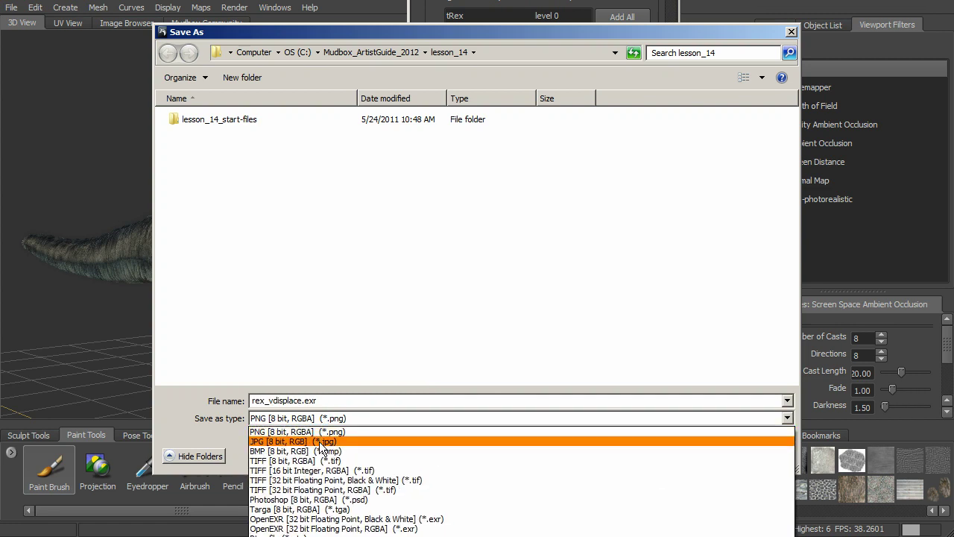
left_click(321, 450)
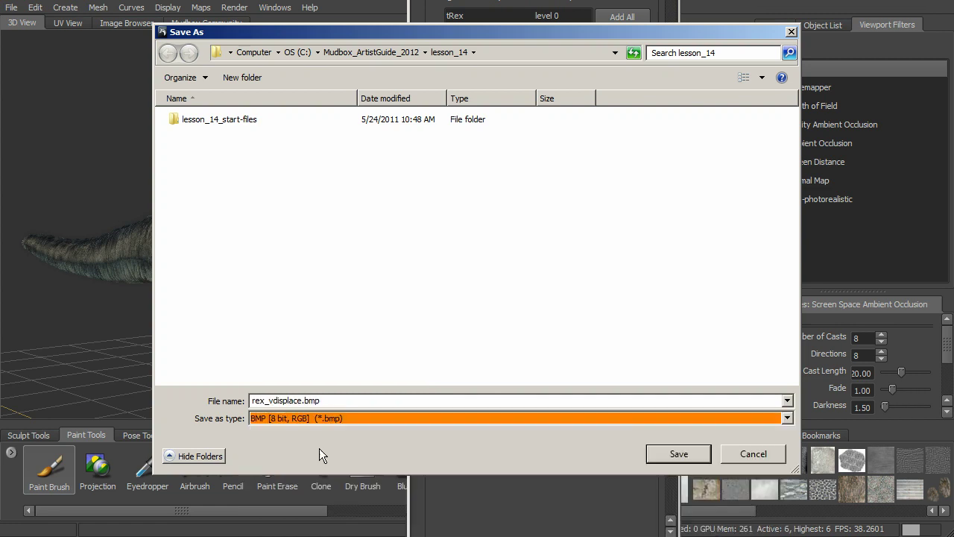
left_click(266, 401)
left_click(273, 402)
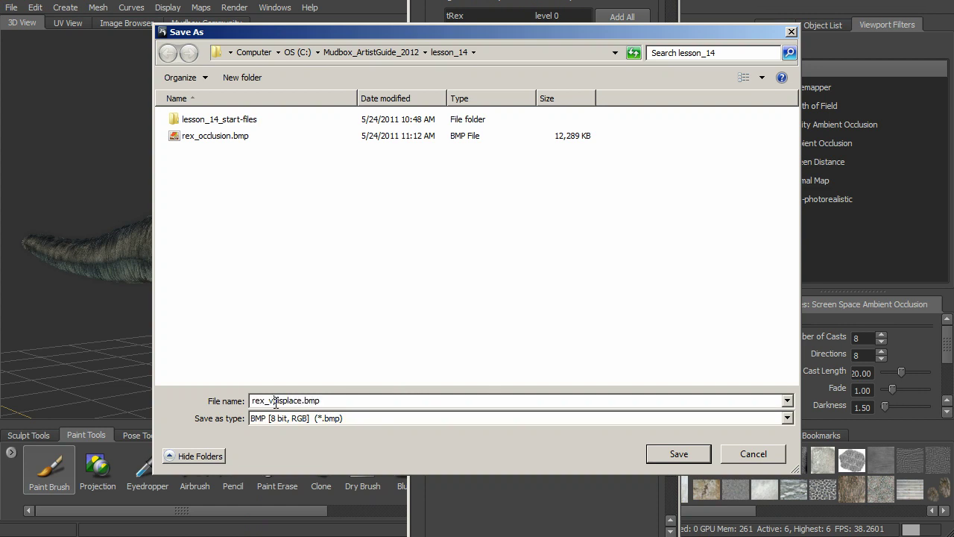
key("BackSpace")
left_click(330, 403)
left_click(696, 459)
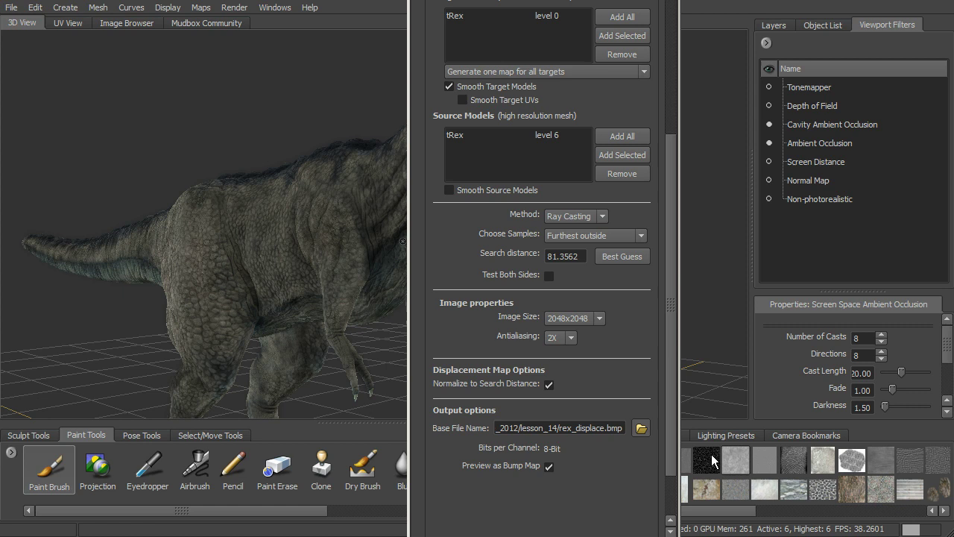
scroll(666, 245, "up", 5)
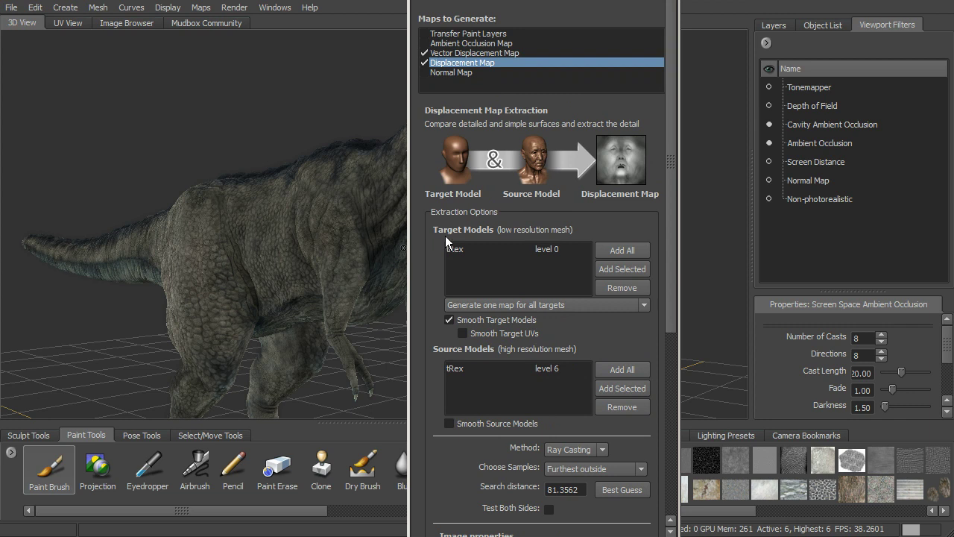
Check Normal Map and set its extraction method to Subdivision.
left_click(425, 73)
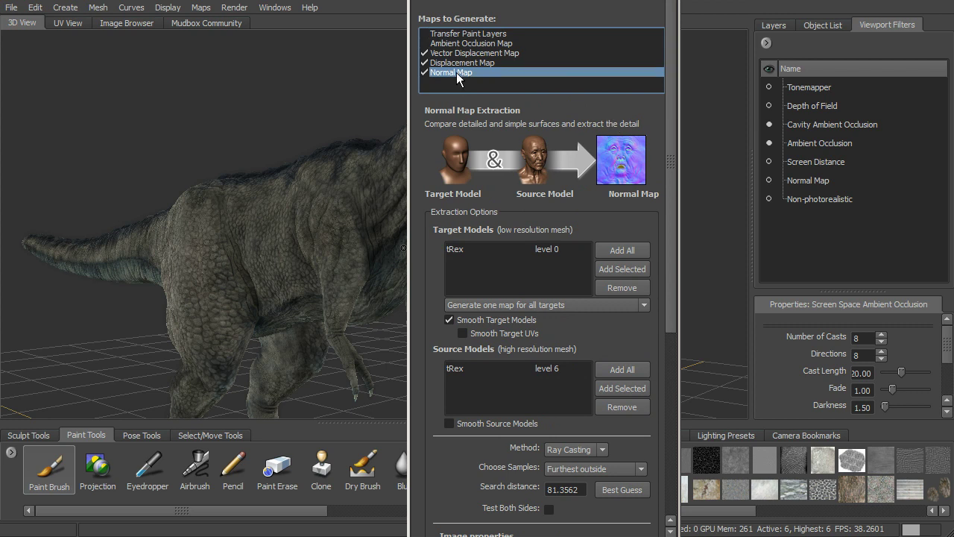
left_click_drag(669, 172, 669, 225)
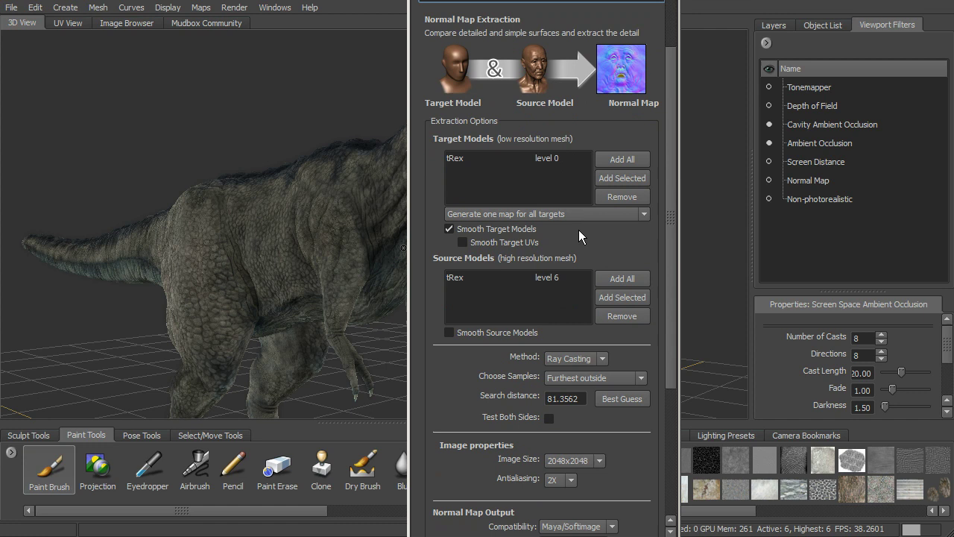
scroll(667, 284, "down", 3)
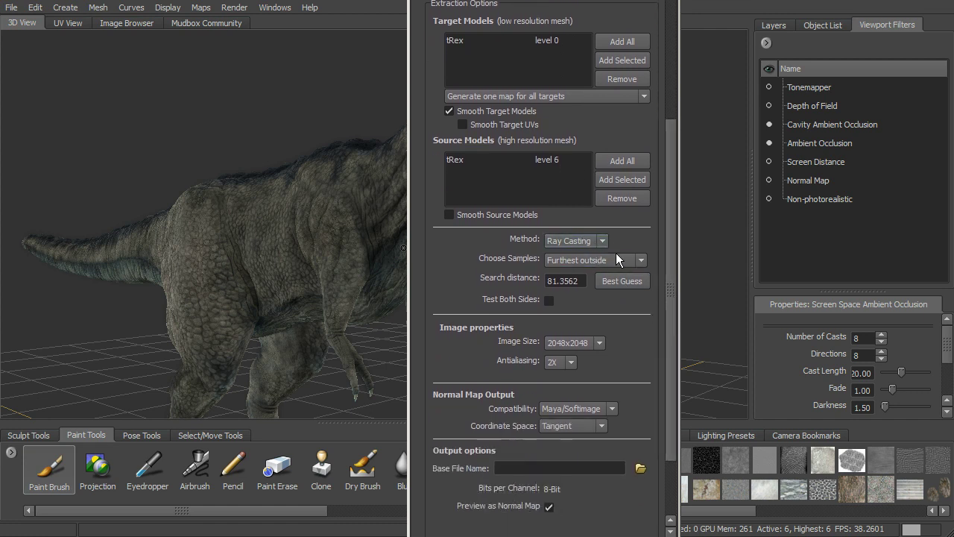
left_click(589, 241)
left_click(568, 252)
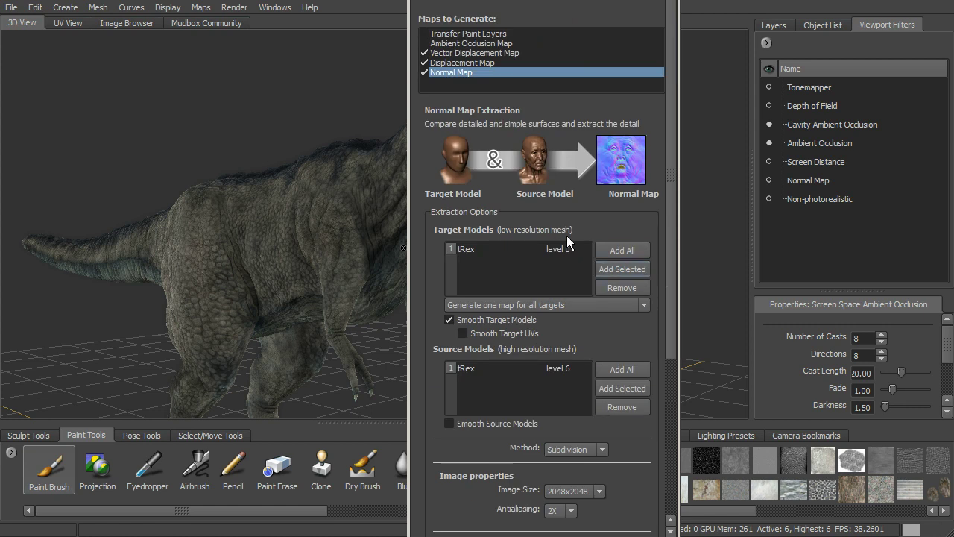
Keep the normal map's coordinate space on Tangent.
scroll(672, 246, "down", 5)
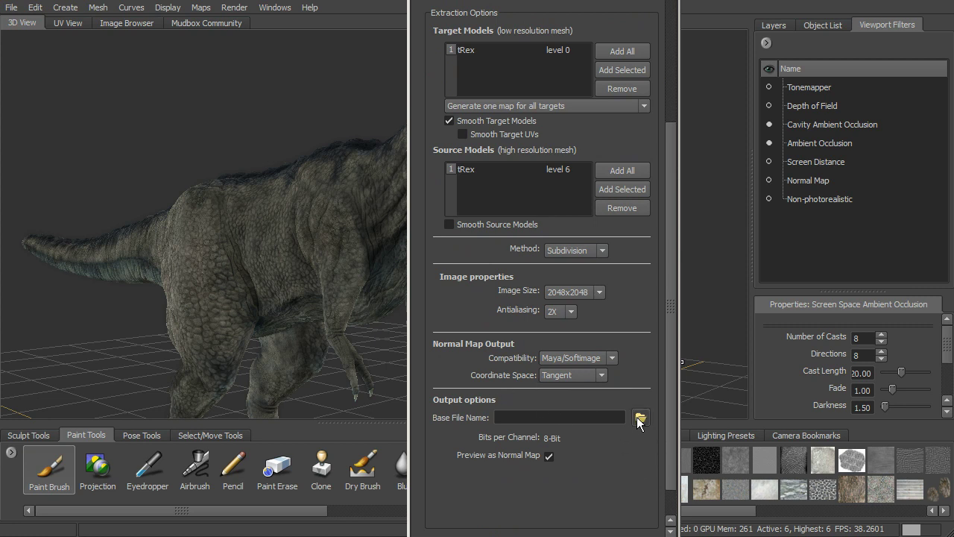
left_click(600, 377)
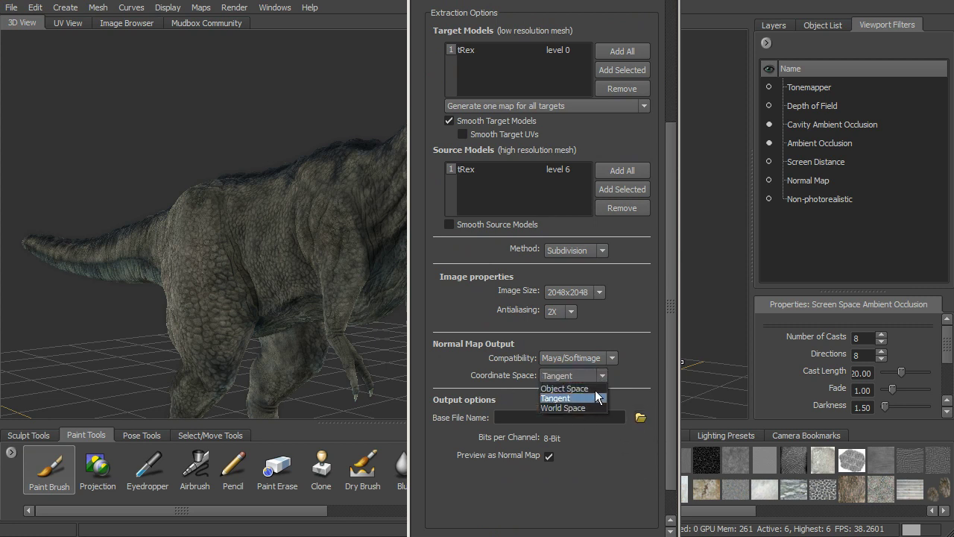
left_click(590, 398)
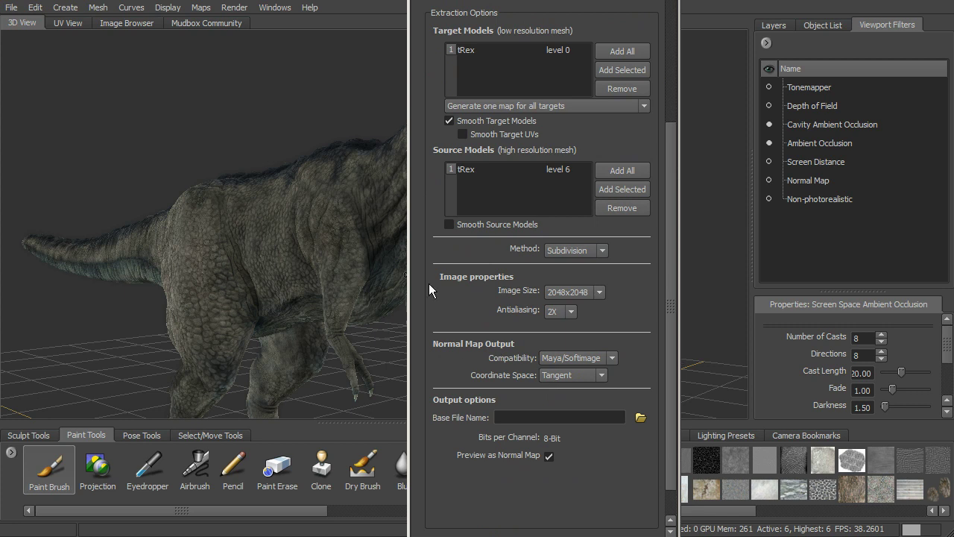
Name the normal map output rex_normal.bmp with BMP (8 bit, RGB) type and save.
left_click(642, 418)
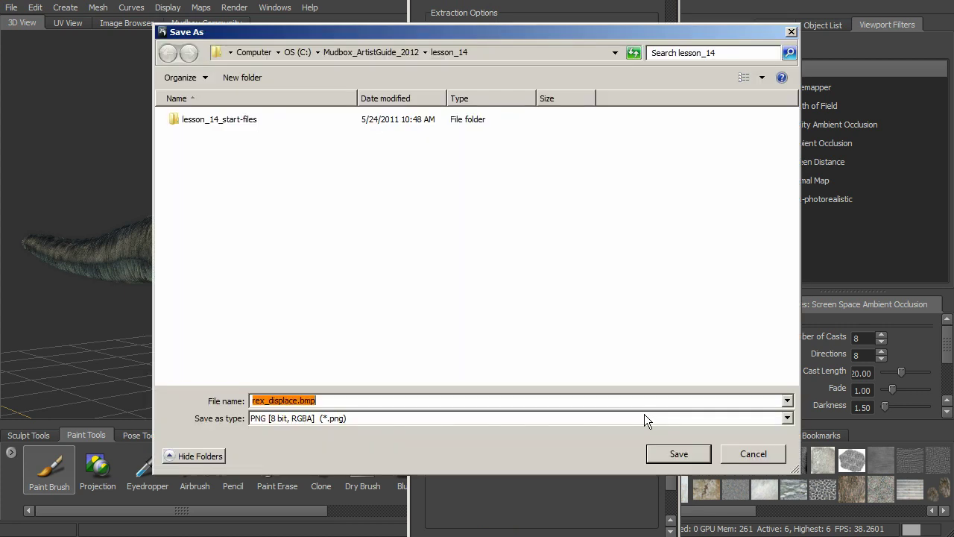
left_click(283, 402)
left_click_drag(296, 400, 266, 401)
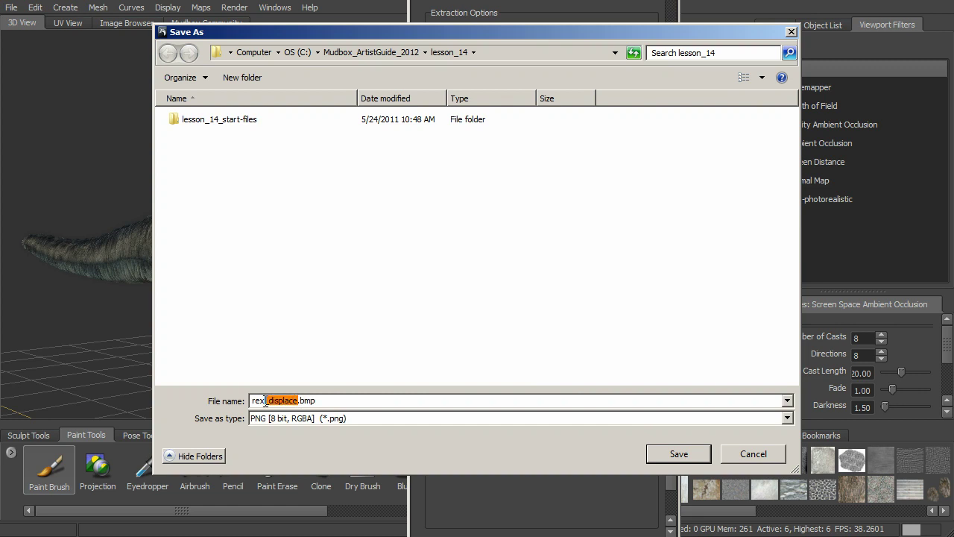
type("normal")
left_click(408, 418)
left_click(399, 451)
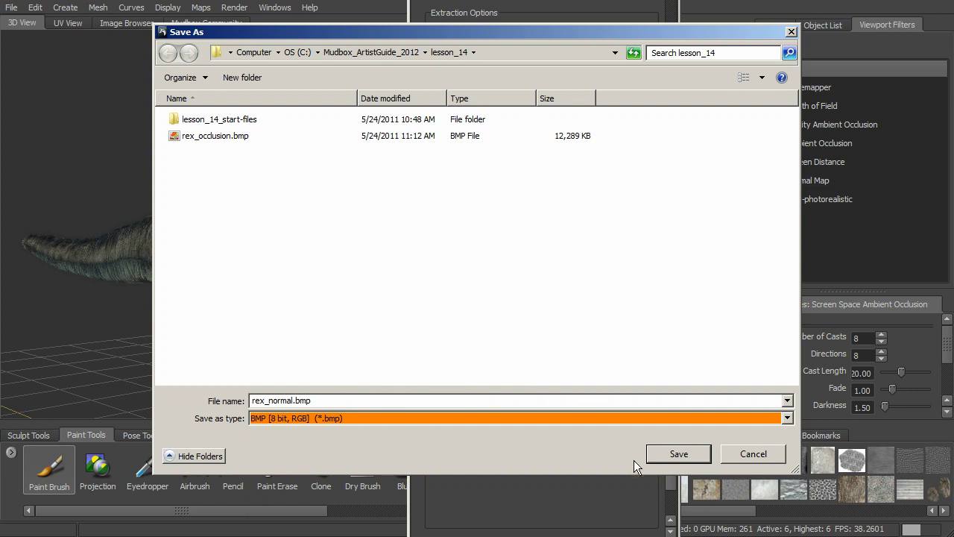
left_click(678, 454)
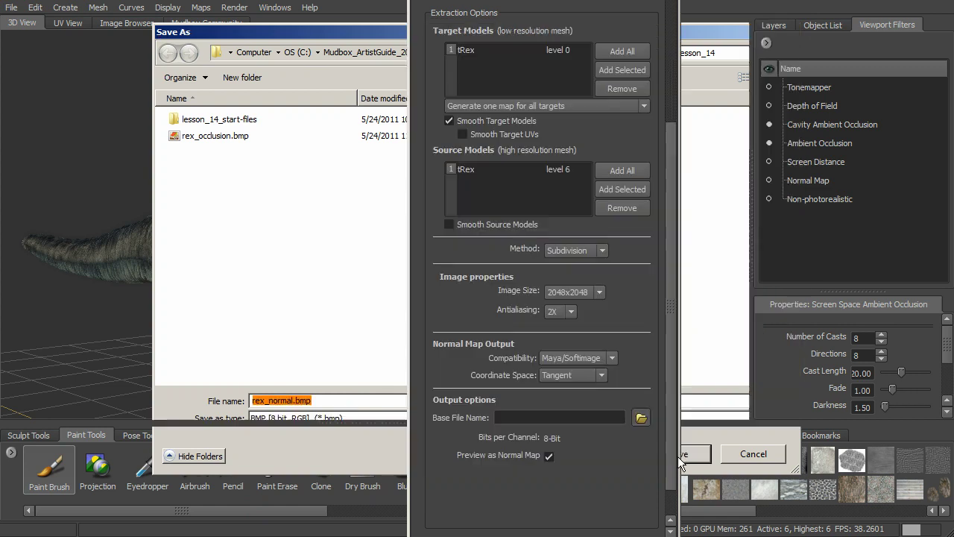
Run Extract to produce rex_normal.bmp, rex_displace and rex_vdisplace.exr.
left_click_drag(671, 336, 667, 287)
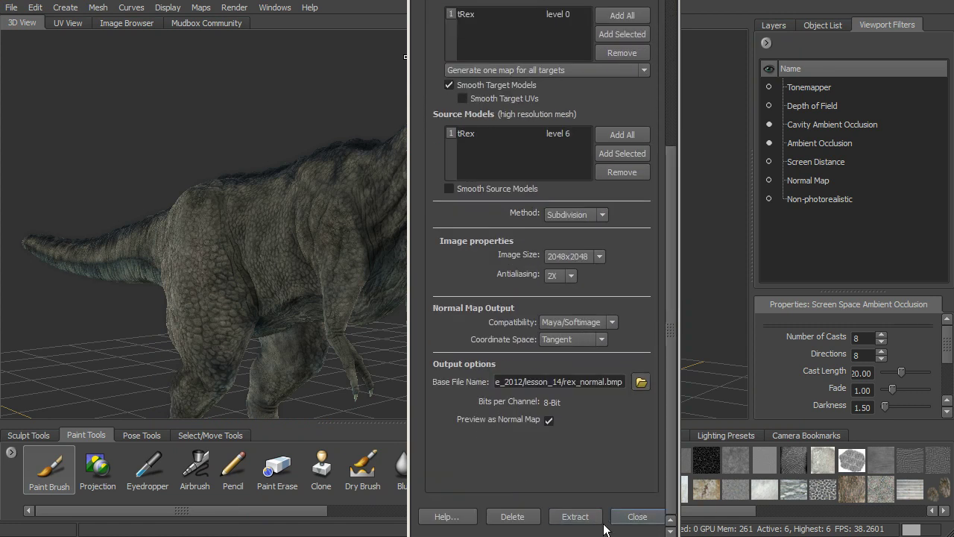
left_click(575, 517)
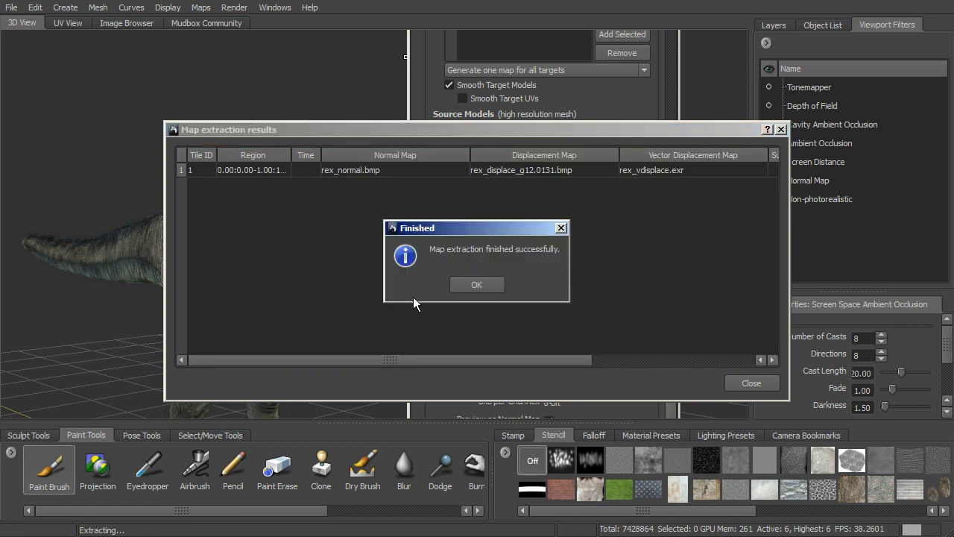
Dismiss the Finished extraction message and close the Map extraction results window.
left_click_drag(488, 233, 446, 227)
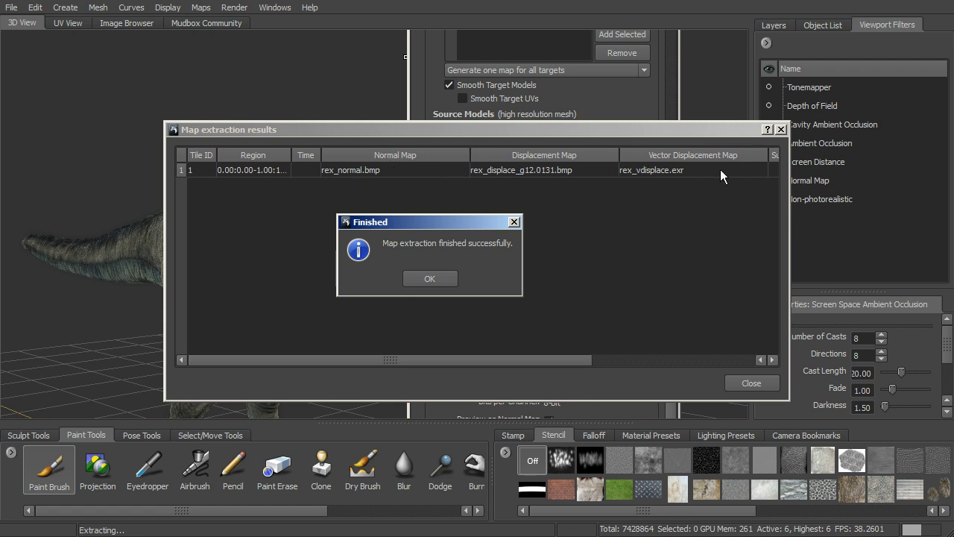
key("Return")
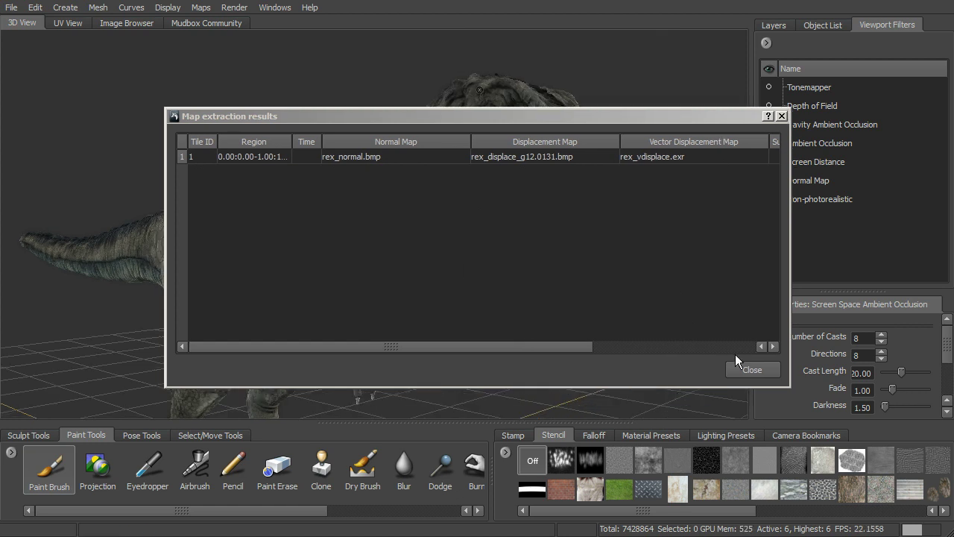
left_click(775, 371)
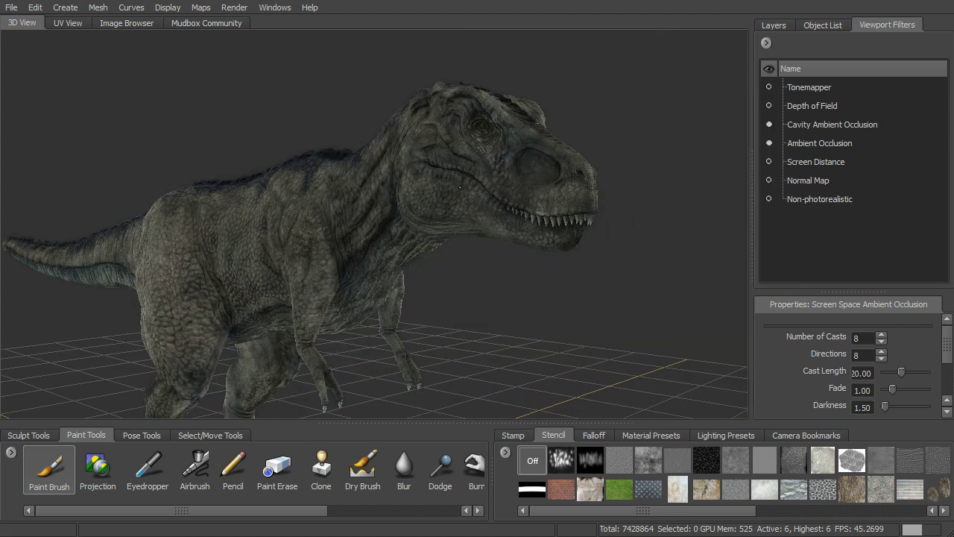
Show rex_displace_g12.0131.bmp from lesson_14 in the Image Browser, fitted to the window.
left_click(144, 26)
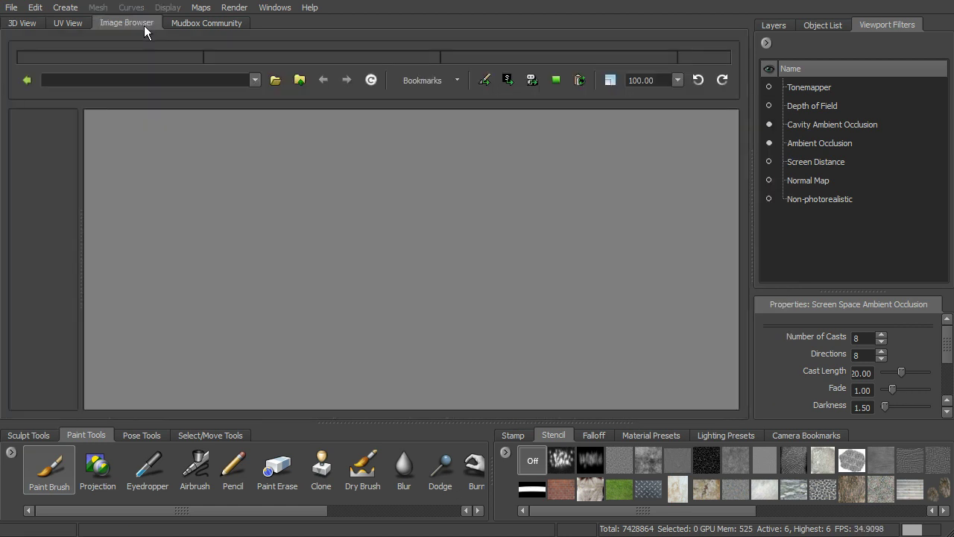
left_click(274, 82)
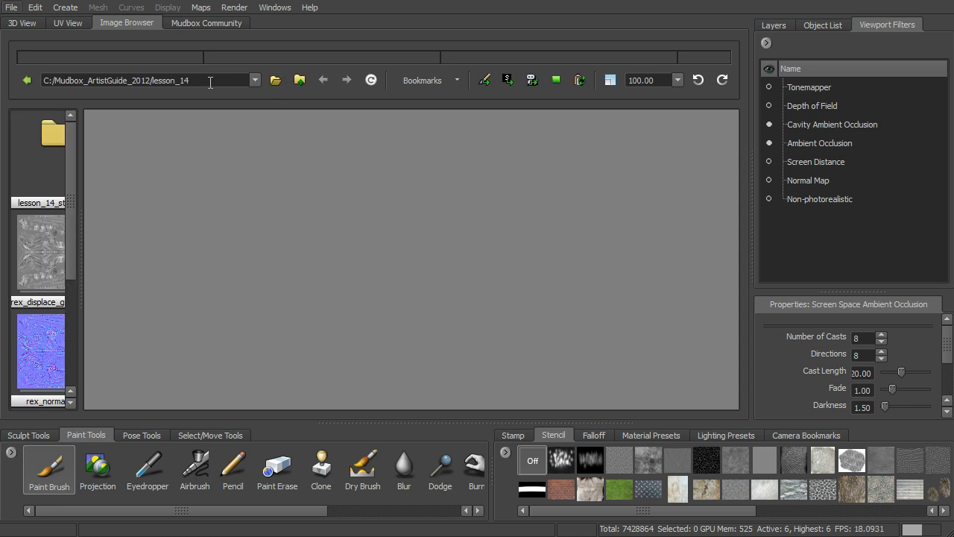
left_click_drag(80, 179, 127, 180)
left_click(79, 239)
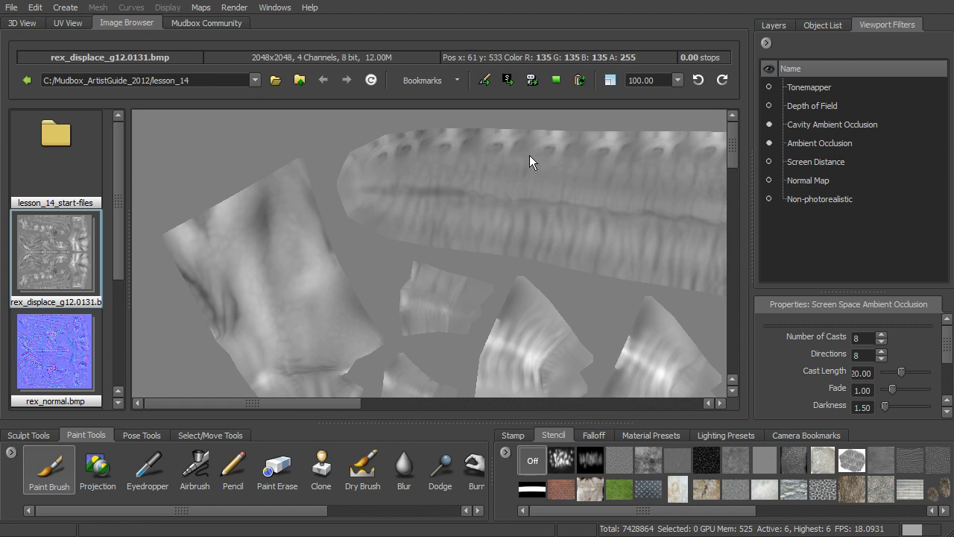
left_click(610, 80)
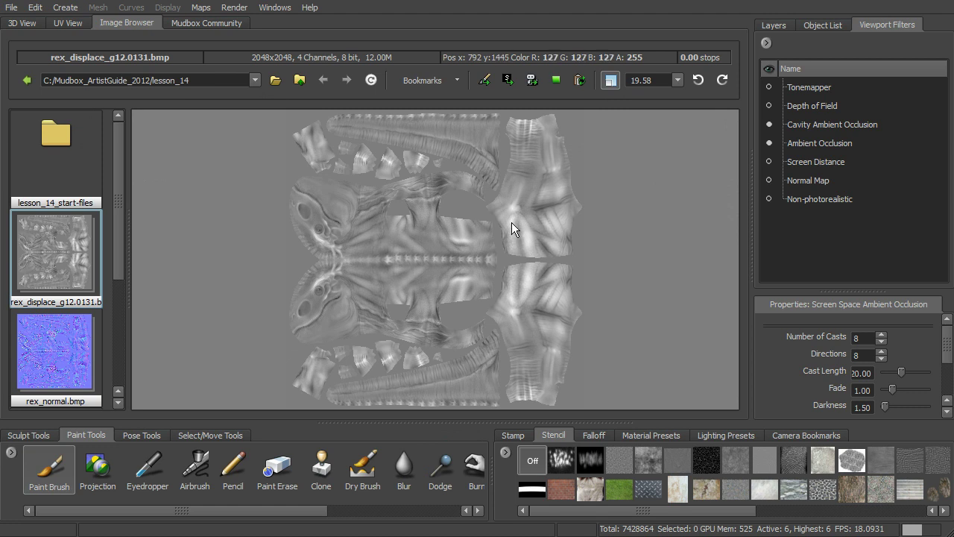
Inspect the displacement map at 200% zoom, then fit it back to the window.
left_click(416, 241)
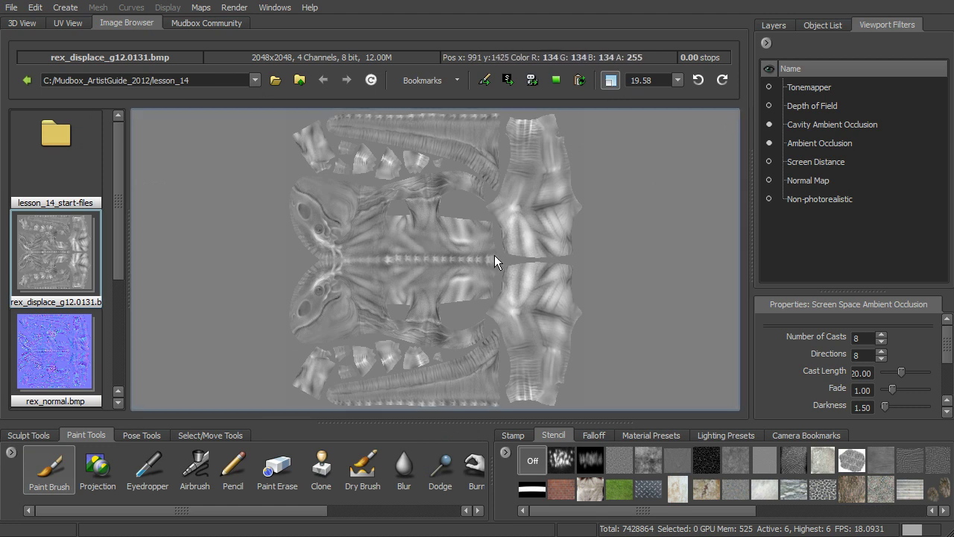
left_click(675, 81)
left_click(658, 121)
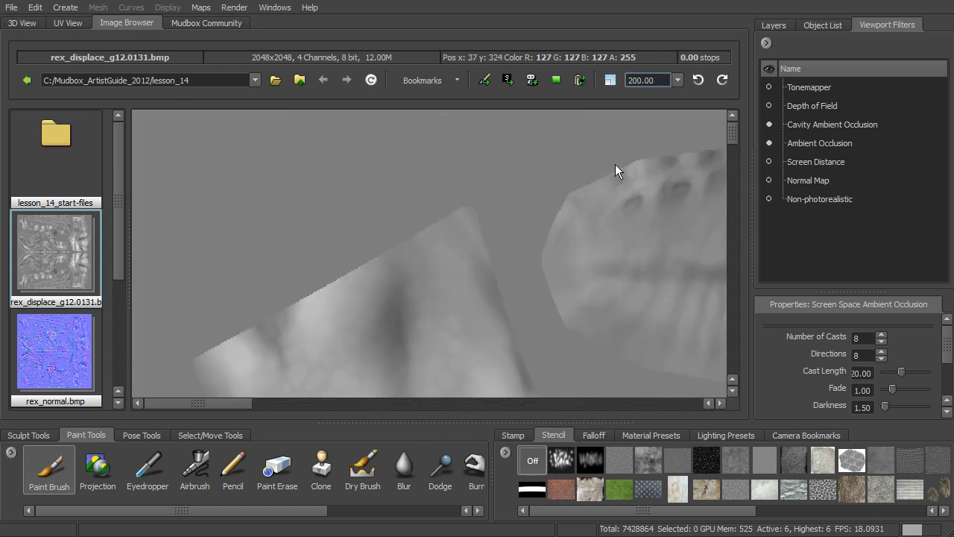
left_click_drag(224, 403, 335, 403)
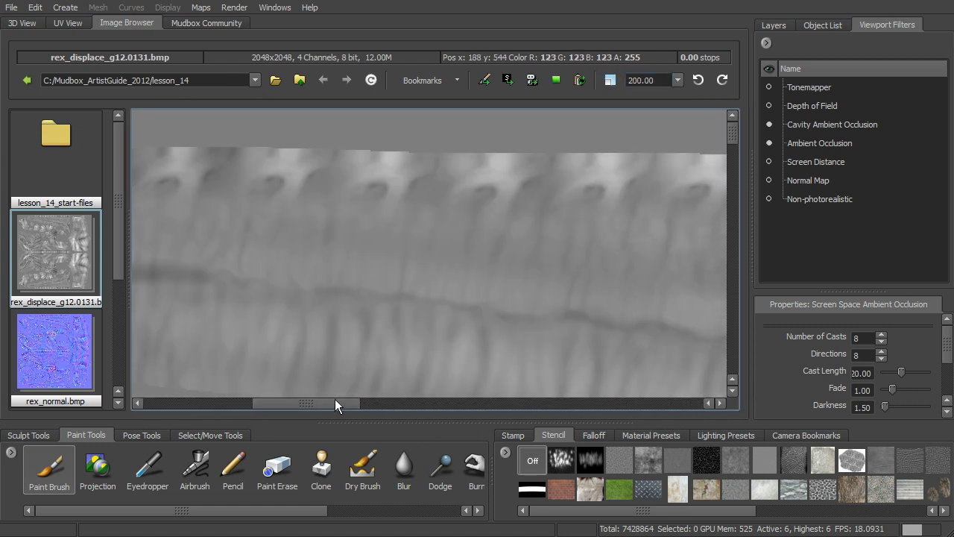
scroll(517, 285, "down", 8)
scroll(523, 293, "down", 3)
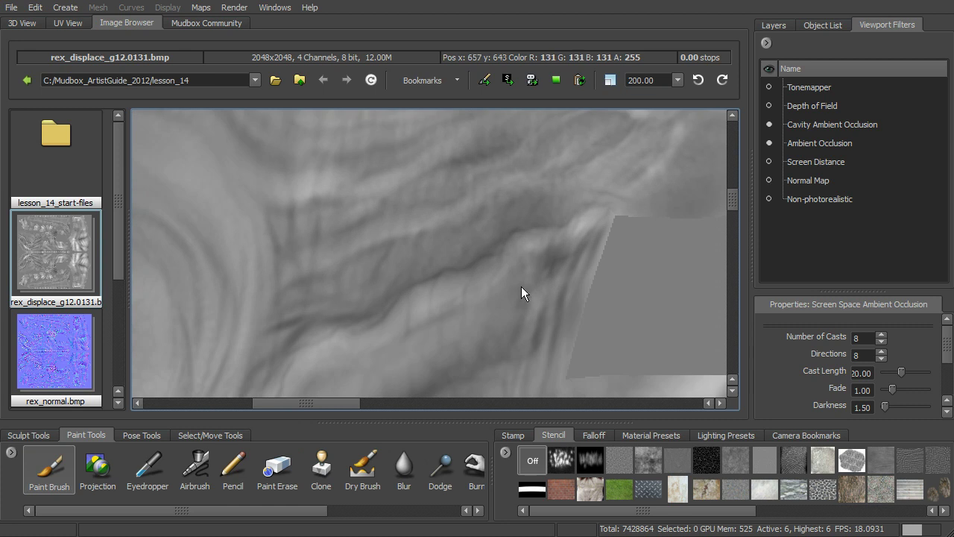
left_click(612, 82)
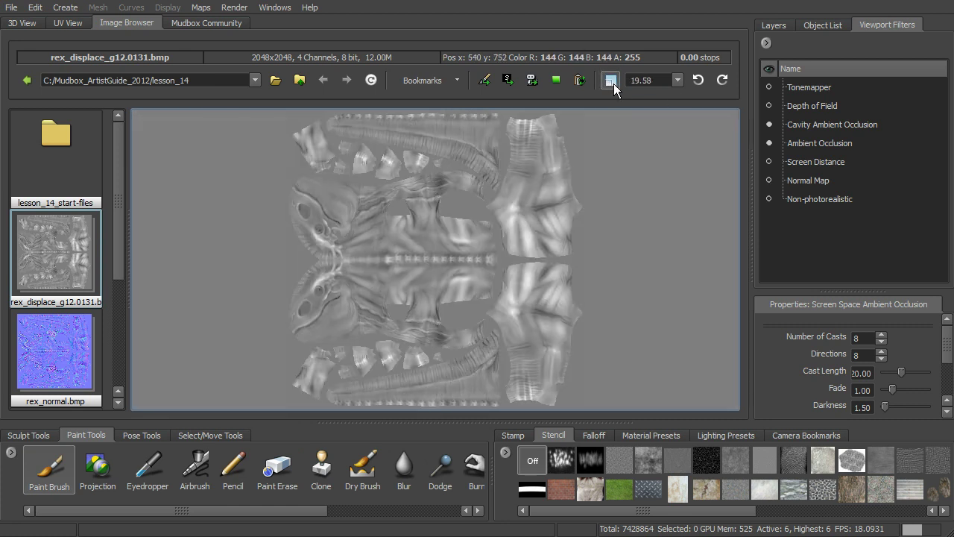
Switch between rex_normal.bmp and rex_displace, ending on rex_normal with rex_occlusion and rex_vdisplace listed.
left_click(66, 374)
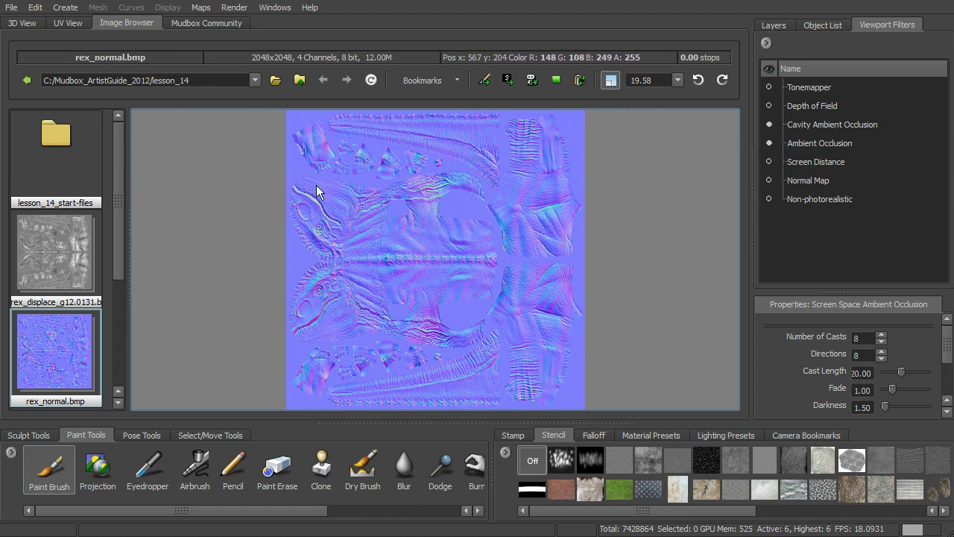
left_click(57, 253)
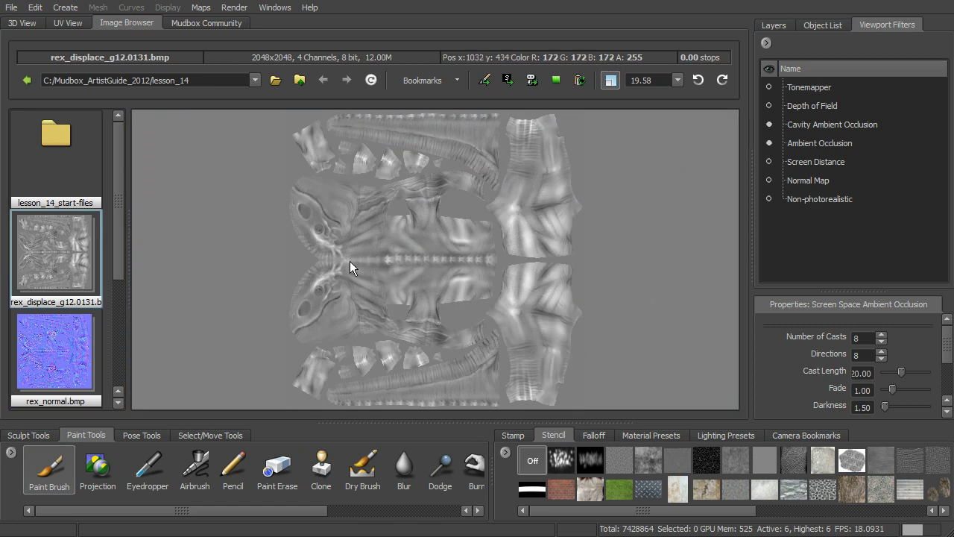
left_click(61, 344)
left_click_drag(121, 230, 118, 340)
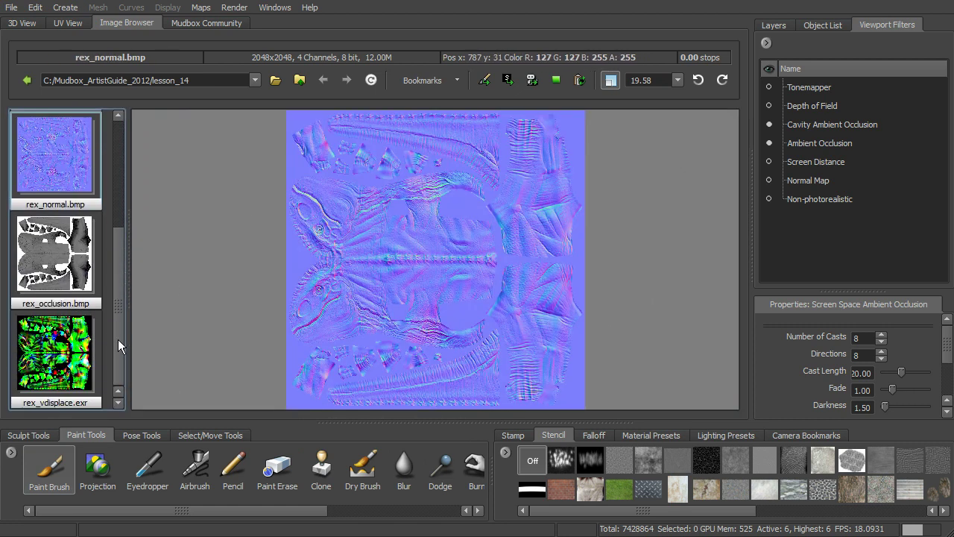
Show rex_vdisplace.exr and vary its exposure up and down to inspect it.
left_click(73, 351)
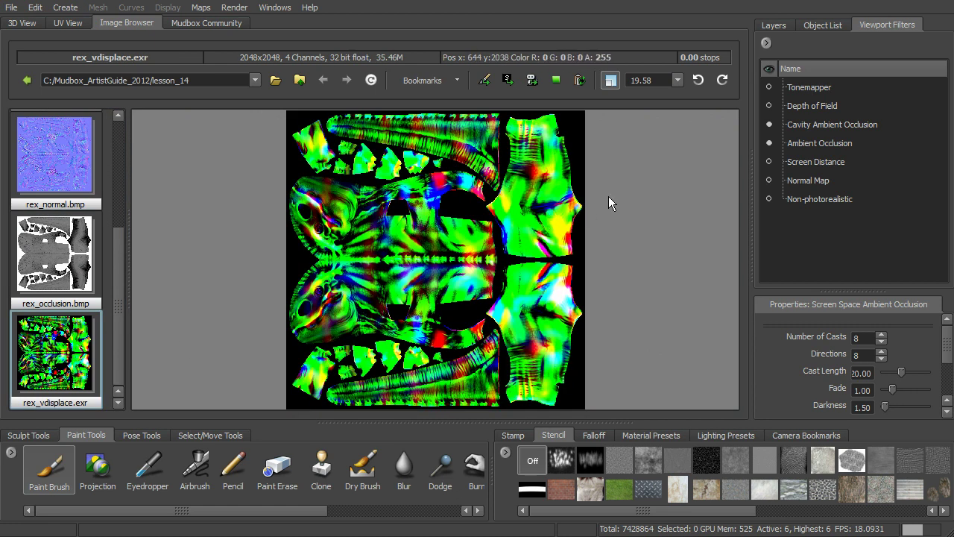
key("plus")
key("plus")
key("plus")
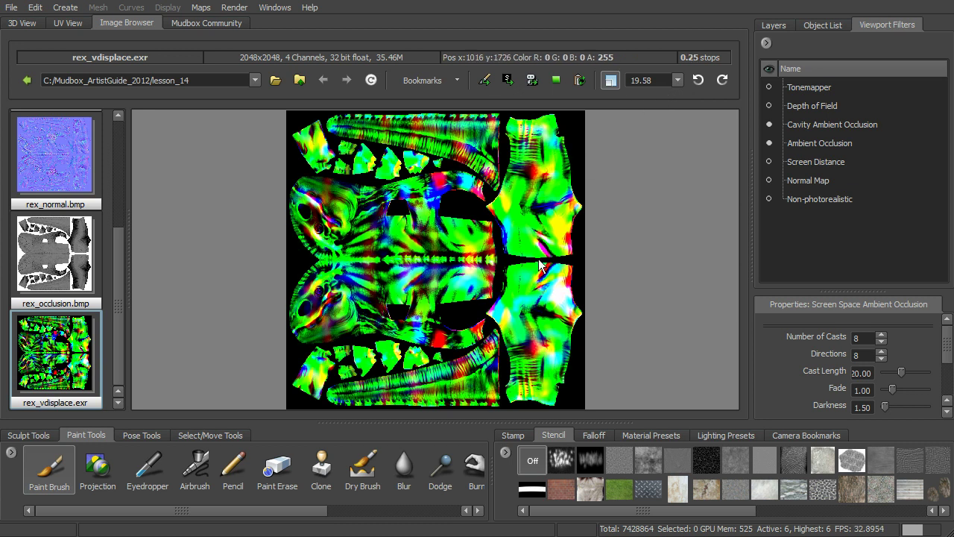
key("plus")
key("plus")
key("plus")
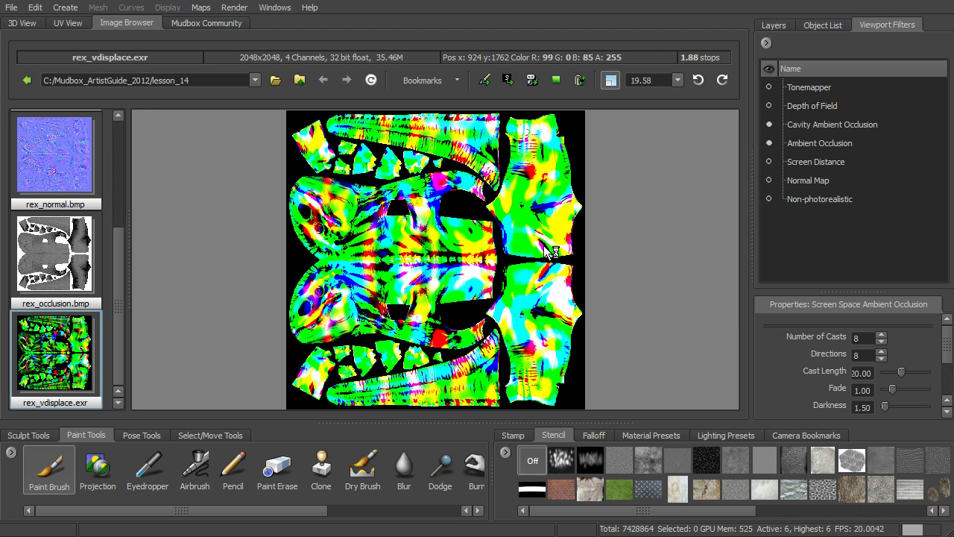
key("minus")
key("minus")
key("minus")
key("minus")
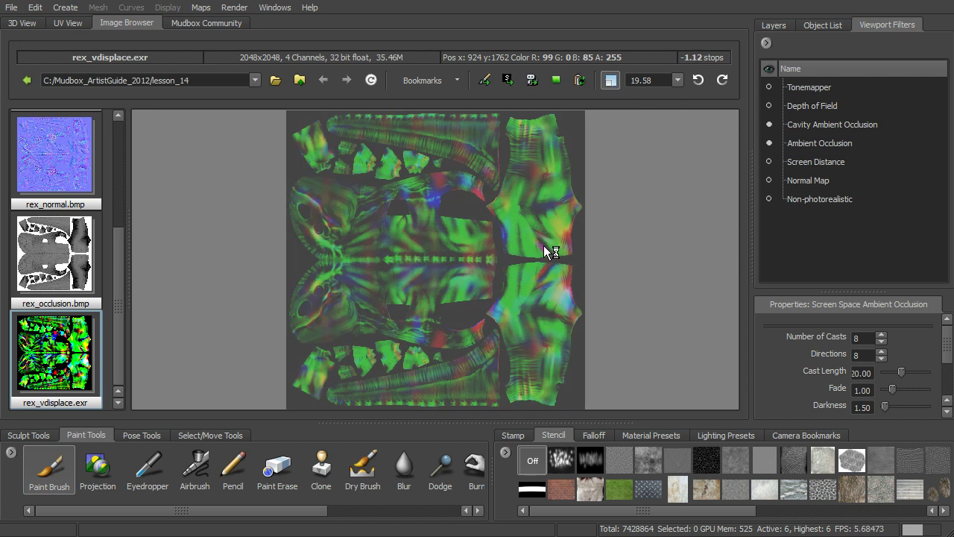
key("plus")
key("plus")
key("plus")
key("plus")
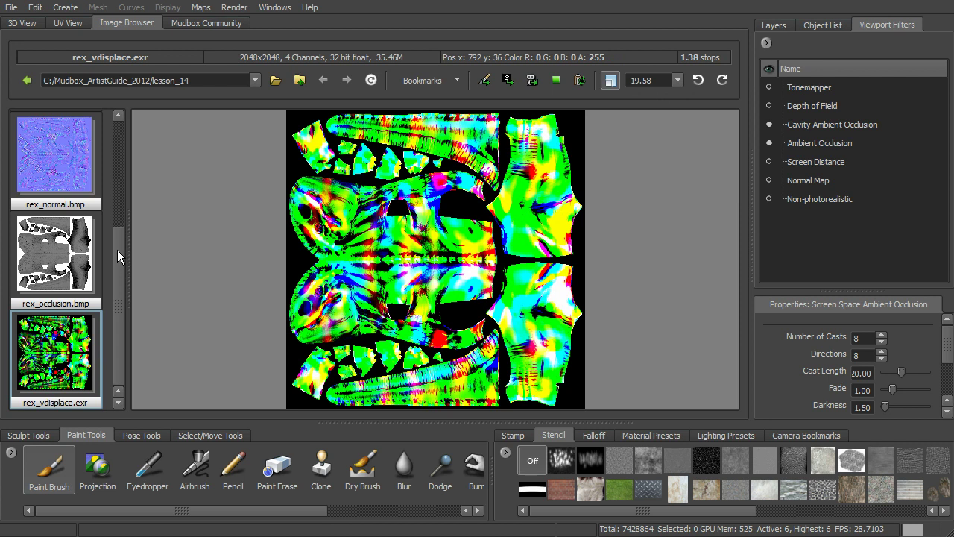
left_click_drag(119, 243, 140, 136)
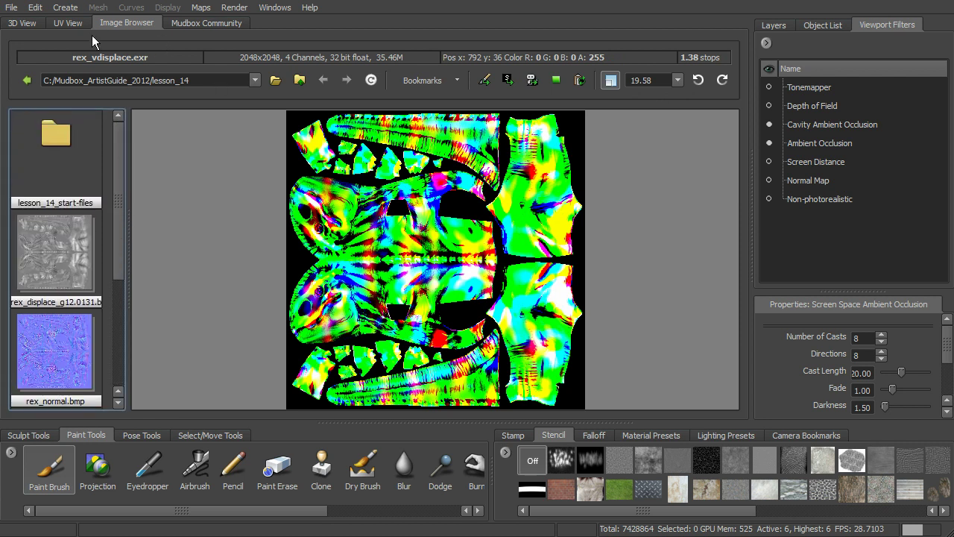
Return to the 3D view and expand the Vector Displacement group in Layers.
left_click(23, 23)
left_click(802, 27)
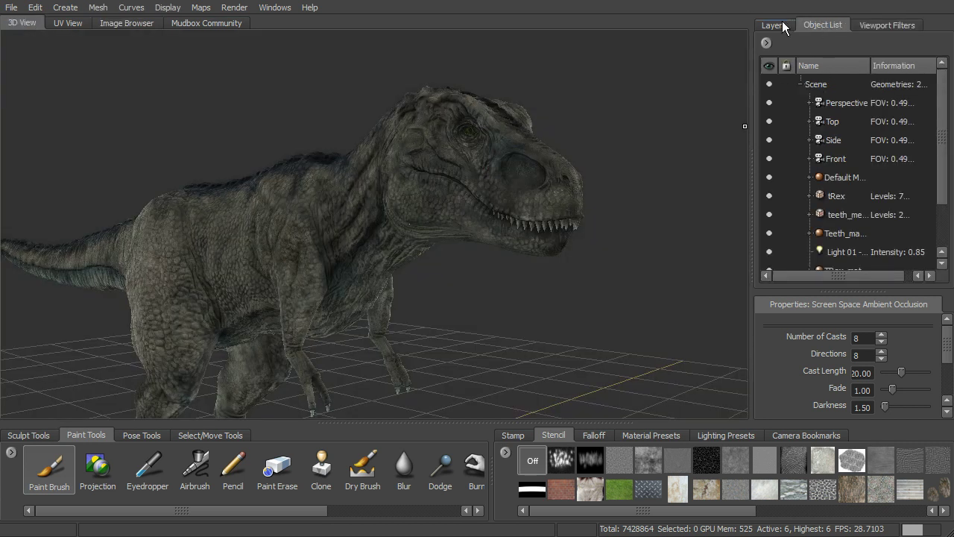
left_click(782, 23)
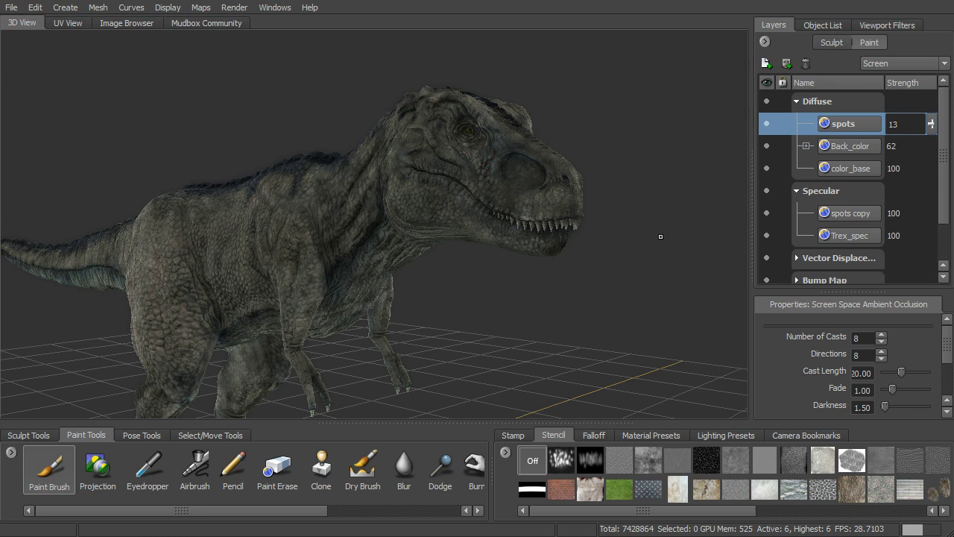
left_click(797, 258)
scroll(791, 223, "down", 1)
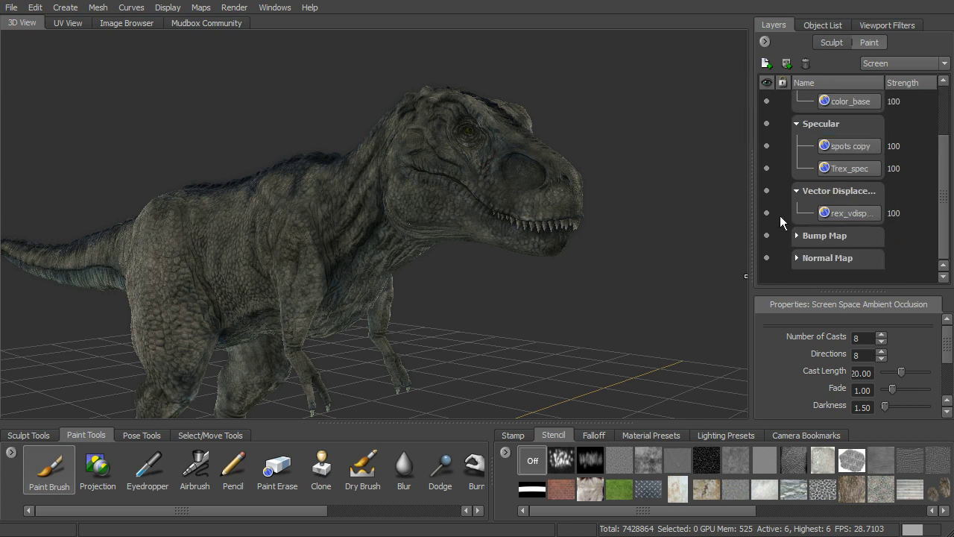
Hide the rex_vdisp layer and collapse the Specular and Diffuse layer groups.
left_click(766, 213)
scroll(765, 212, "up", 1)
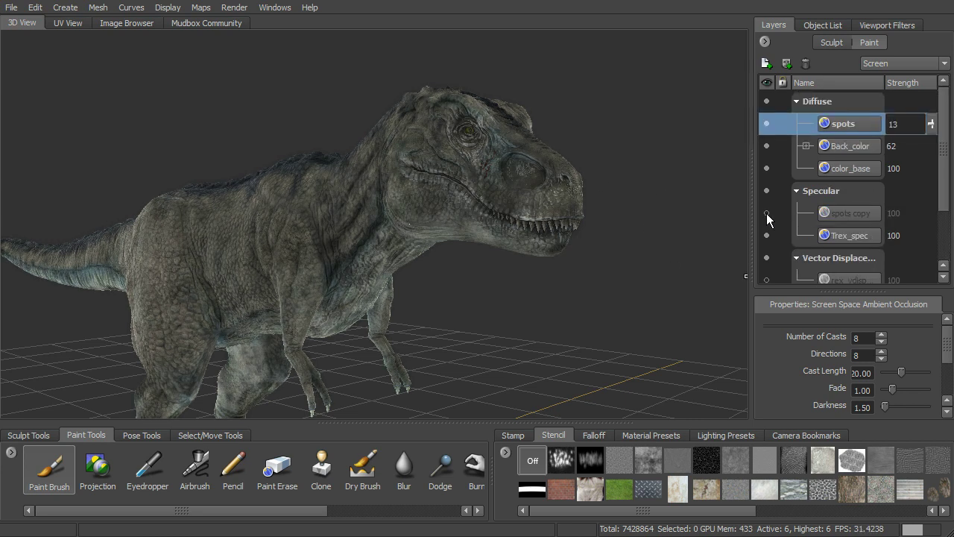
left_click(797, 191)
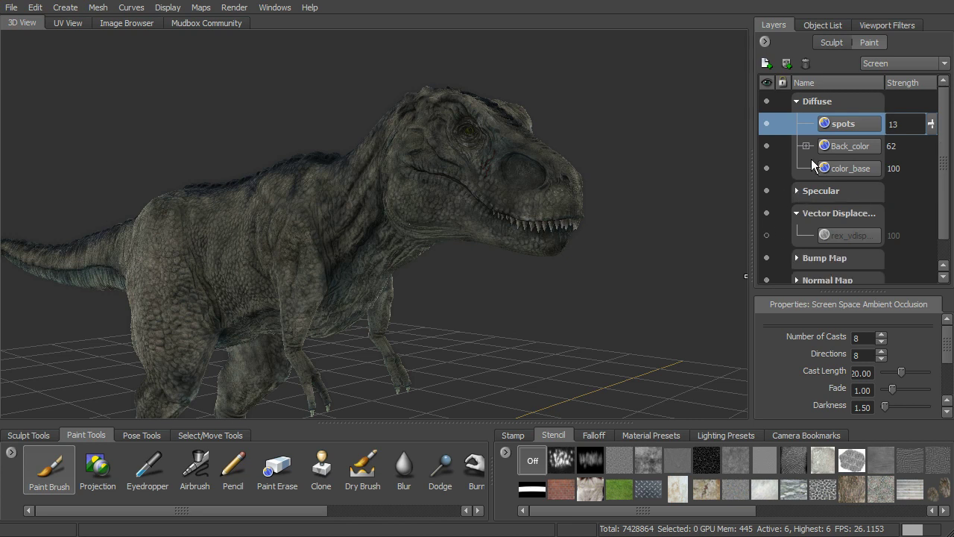
left_click(797, 101)
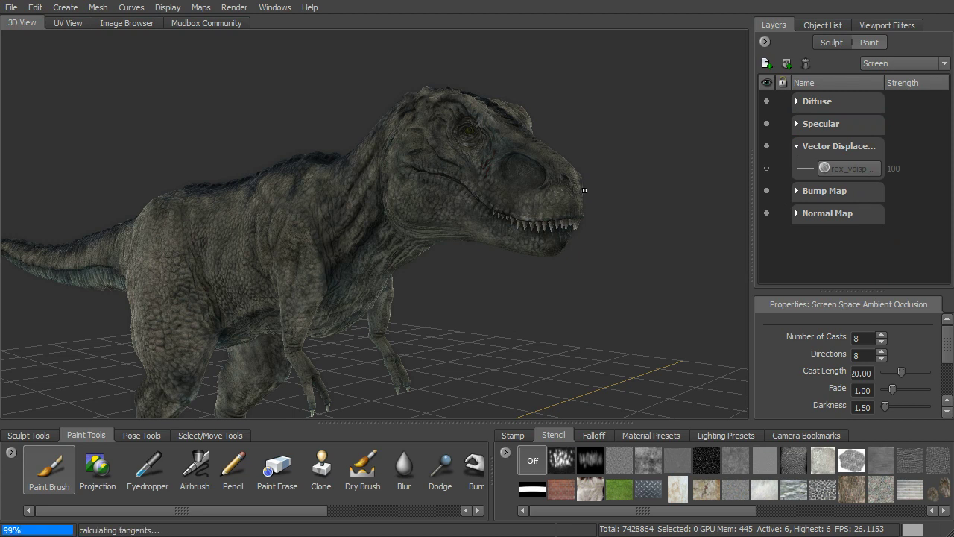
Step the T-Rex down to subdivision level 0 (8724 polygons) and orbit it.
key("Page_Down")
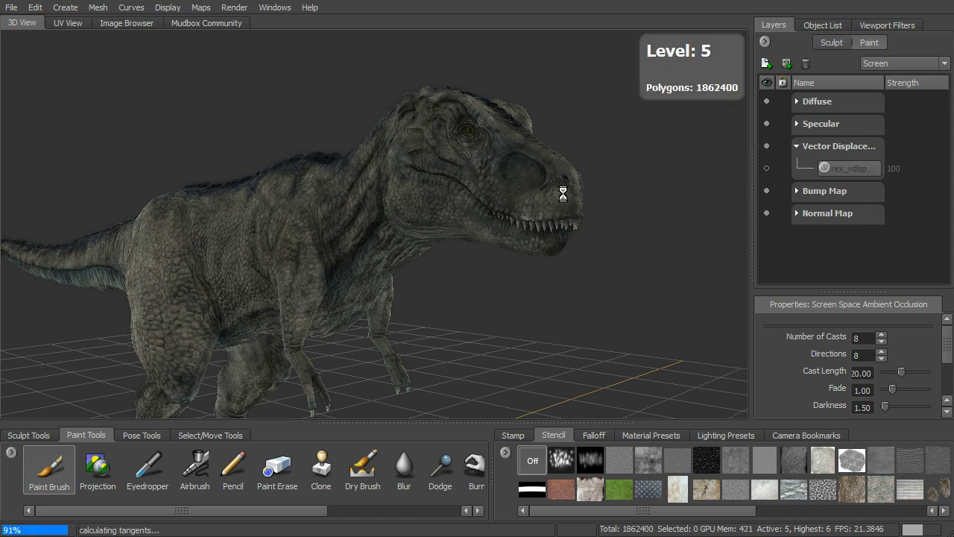
key("Page_Down")
key("Page_Down")
key("Page_Down")
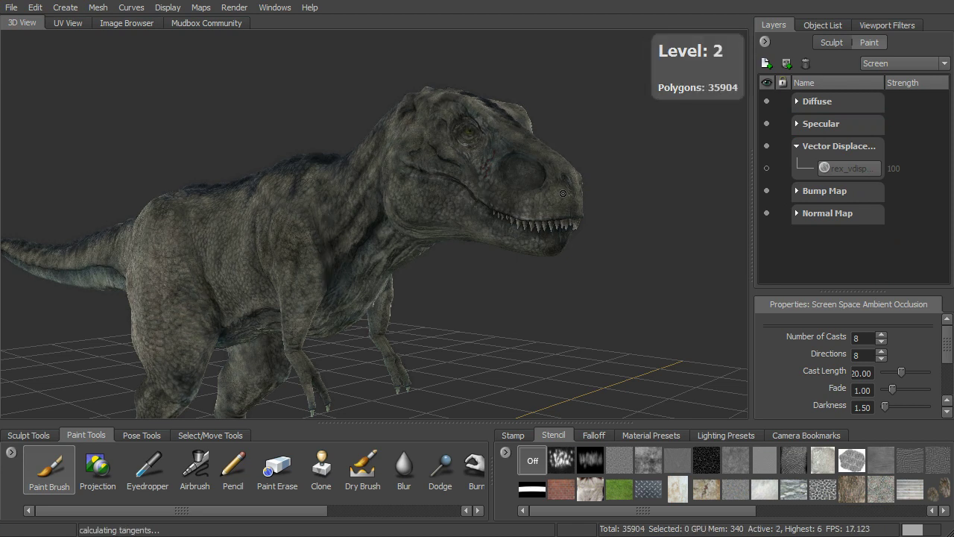
key("Page_Down")
key("Page_Down")
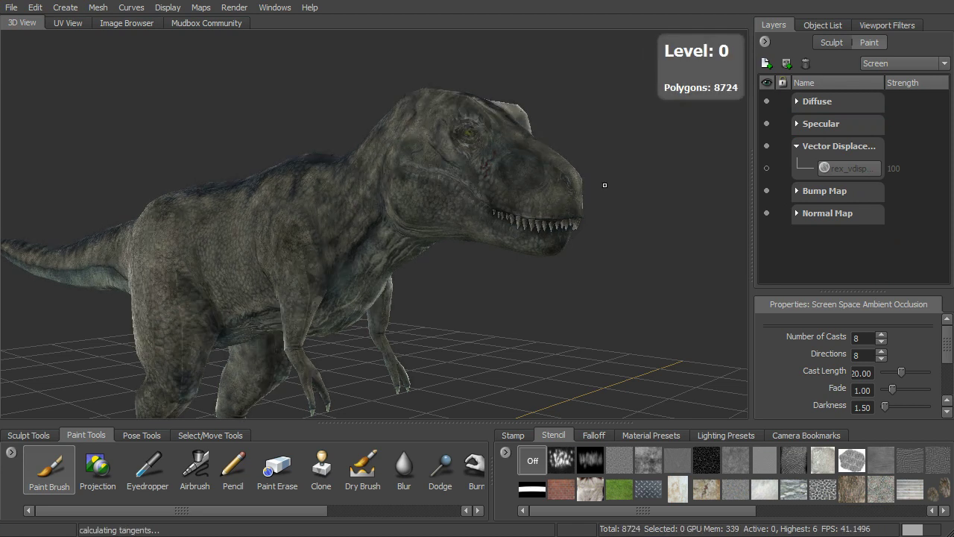
left_click_drag(659, 189, 741, 194, "alt")
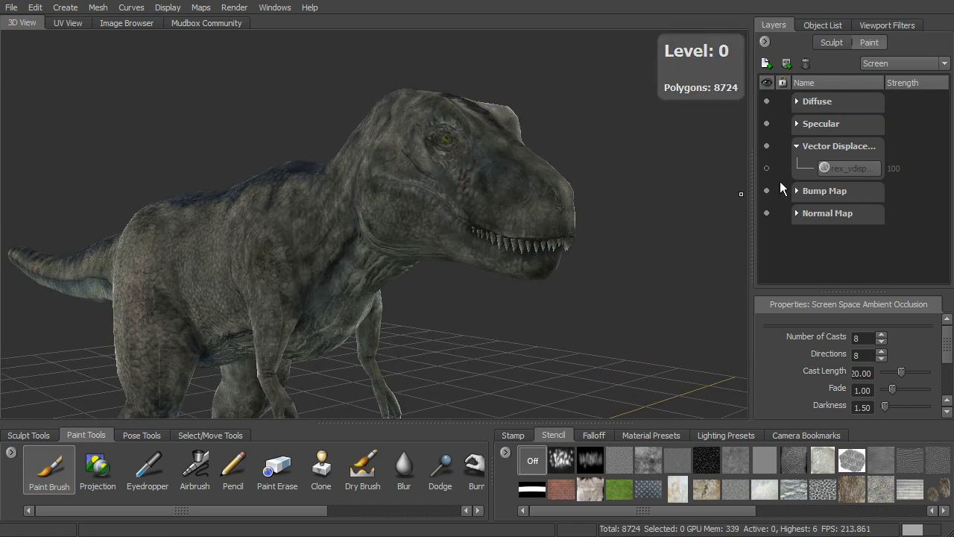
Show the vector displacement layer again and orbit the T-Rex to a new angle.
left_click(768, 168)
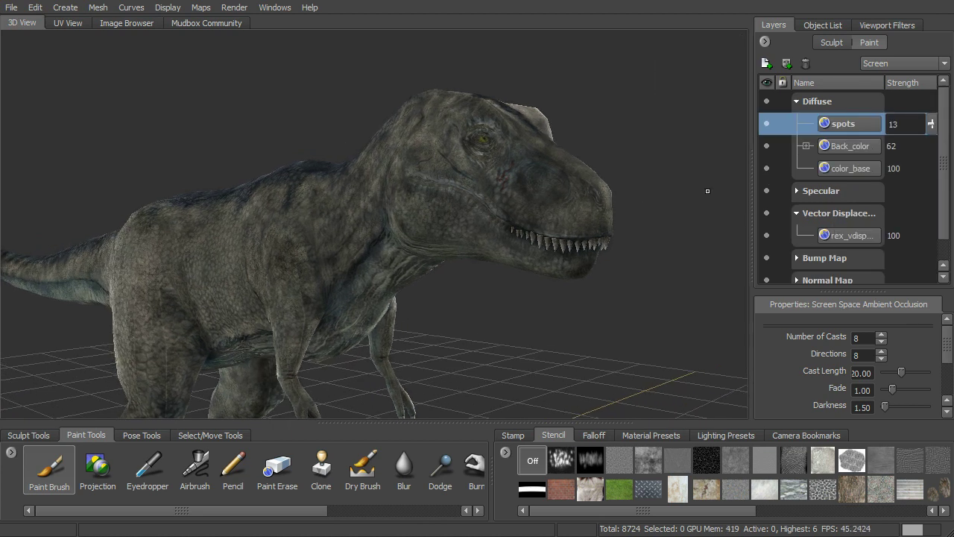
mouse_move(707, 191)
left_mouse_down("alt")
mouse_move(690, 166)
mouse_move(718, 179)
left_mouse_up("alt")
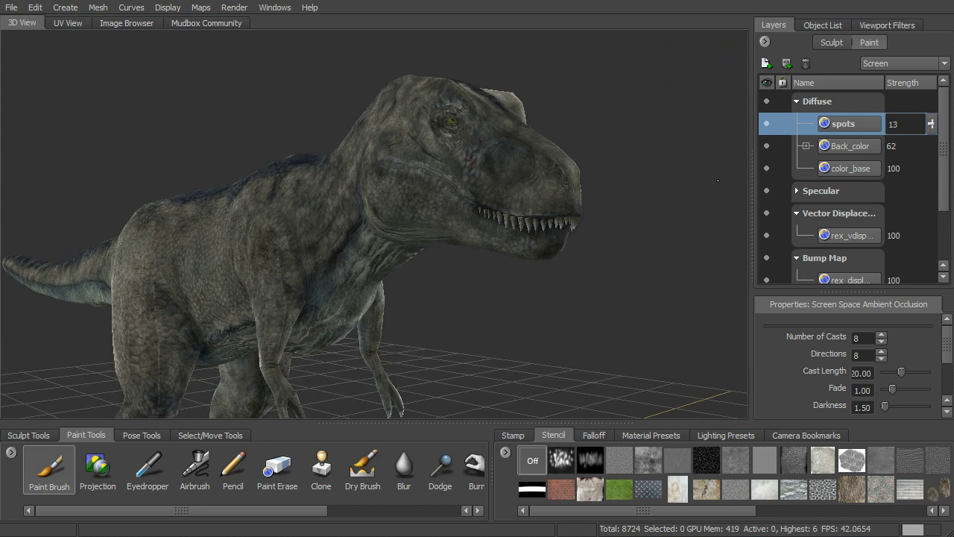
scroll(938, 181, "down", 3)
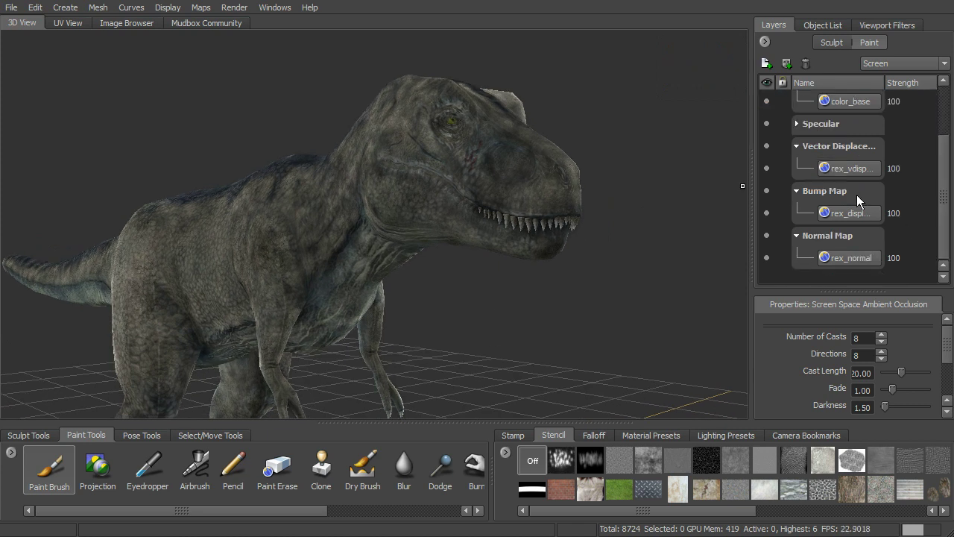
left_click_drag(734, 224, 756, 251, "alt")
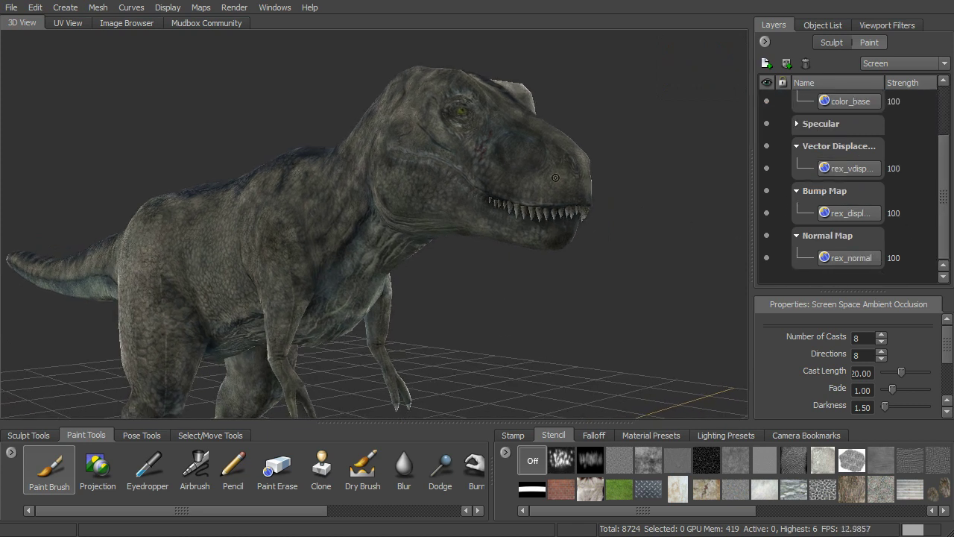
Toggle Ambient Occlusion and Cavity Ambient Occlusion off and back on in Viewport Filters.
left_click(880, 25)
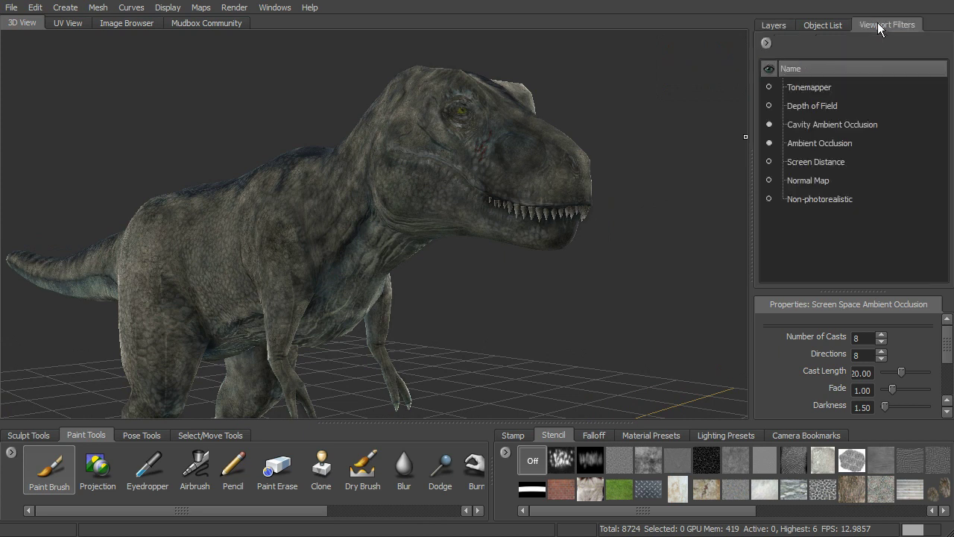
left_click(769, 143)
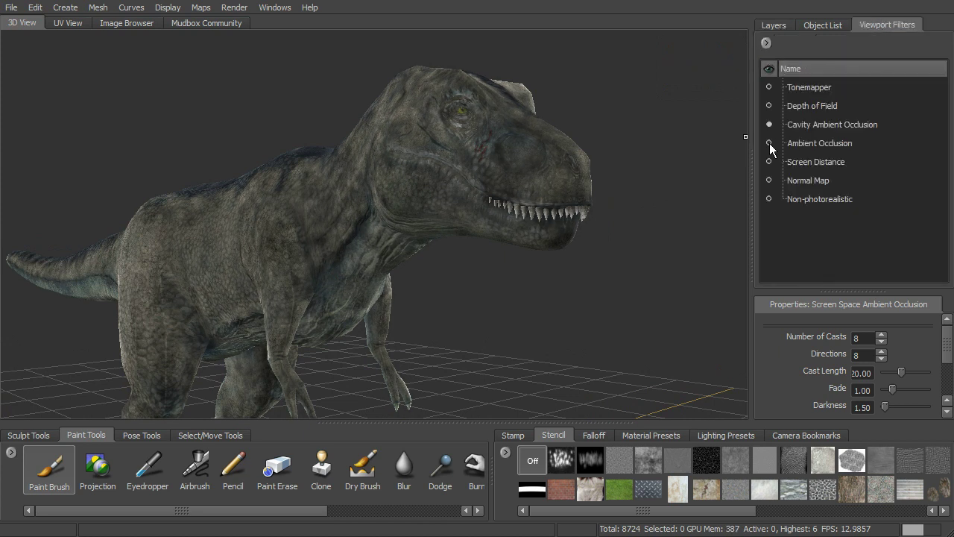
left_click(769, 142)
left_click(770, 125)
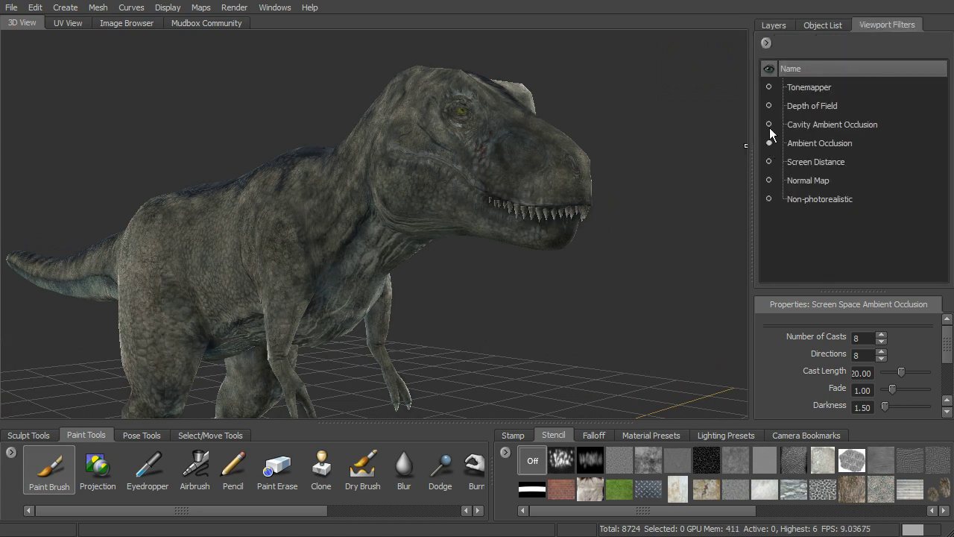
left_click(770, 125)
Hide the Bump Map layer to compare shading, then show it again.
left_click(785, 24)
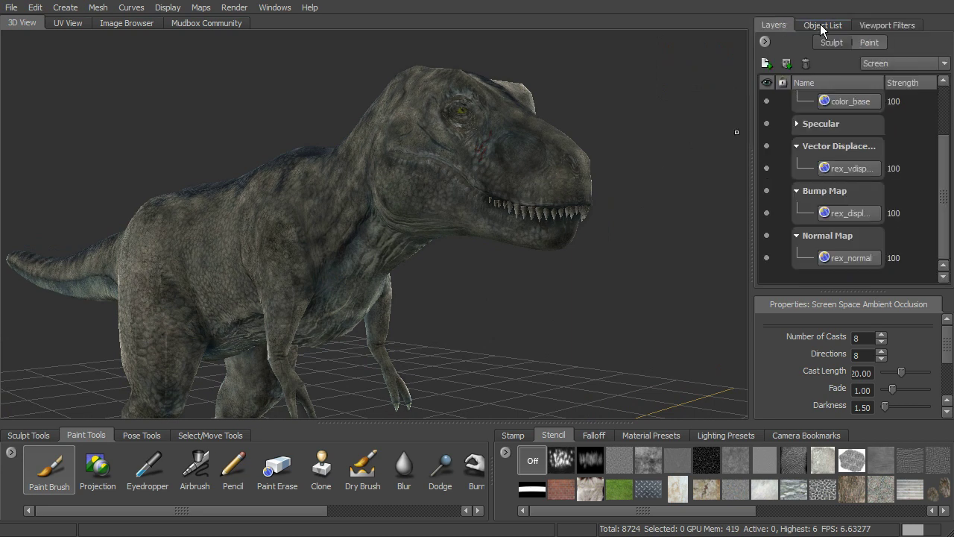
left_click(821, 24)
left_click(775, 26)
scroll(769, 258, "up", 1)
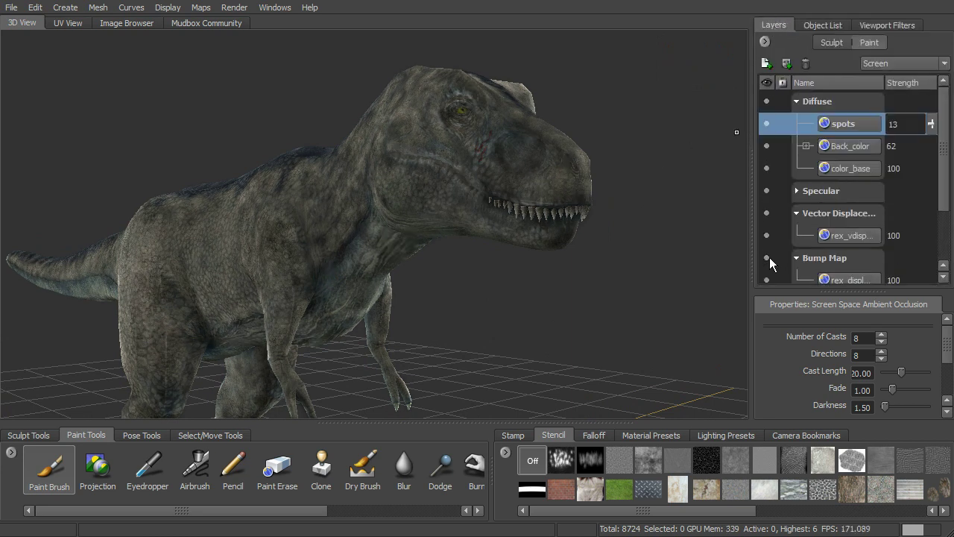
left_click(767, 258)
scroll(760, 261, "down", 1)
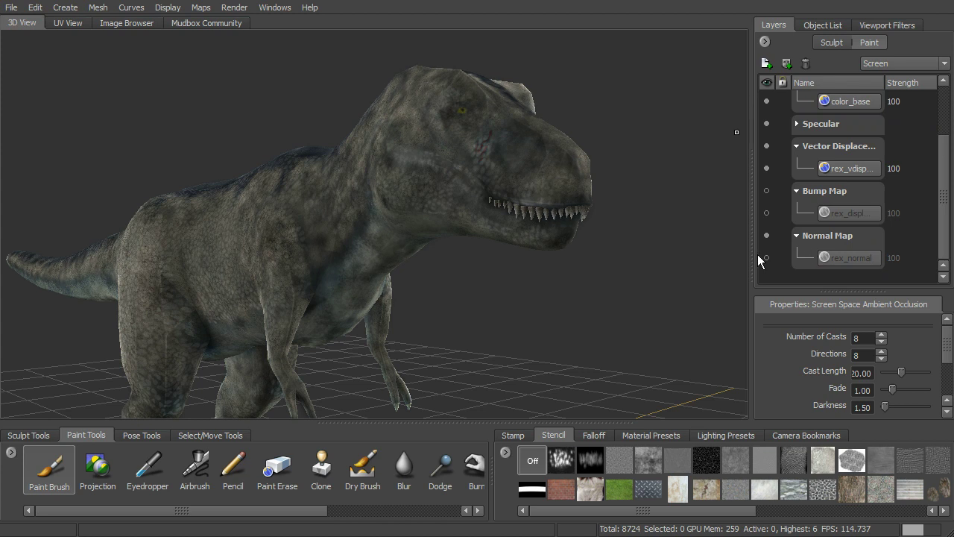
scroll(768, 263, "up", 1)
scroll(828, 220, "down", 1)
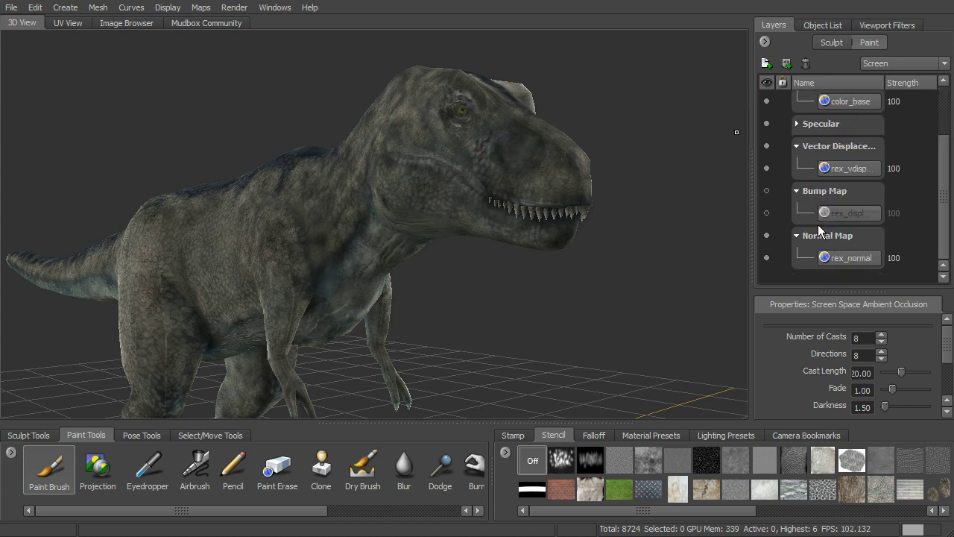
left_click(767, 212)
scroll(768, 188, "up", 1)
scroll(842, 202, "down", 1)
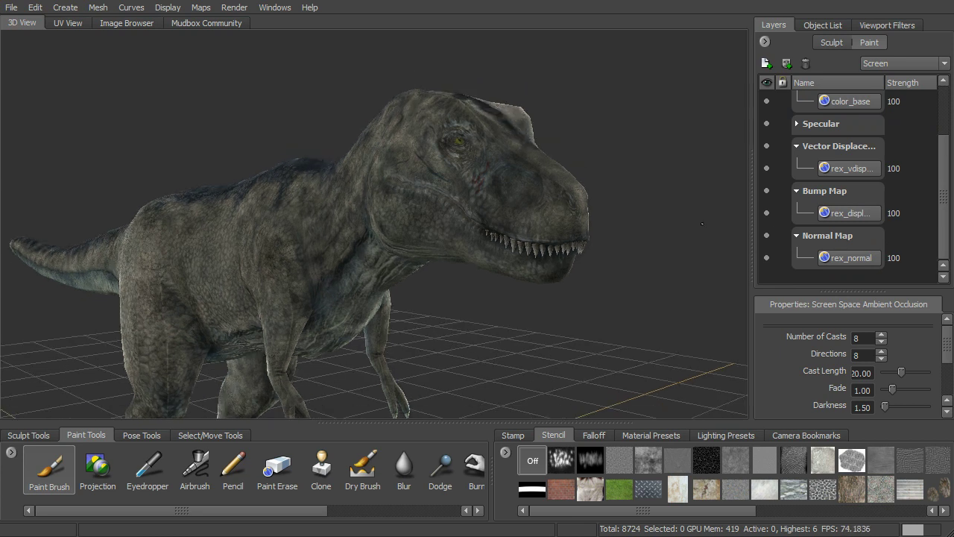
Dismiss the rex_normal layer menu and step the T-Rex up to level 4 (470784 polygons).
right_click(843, 259)
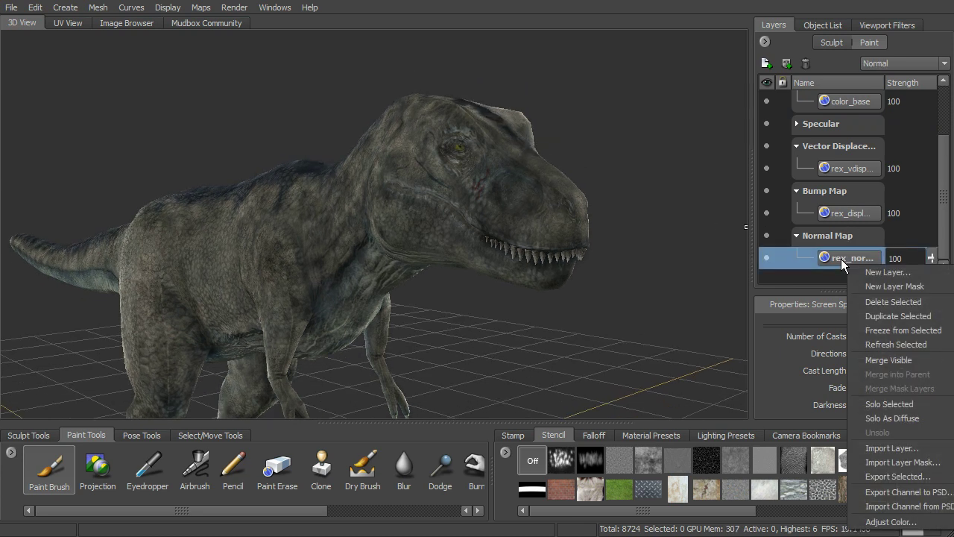
left_click(686, 214)
left_click_drag(686, 213, 676, 203, "alt")
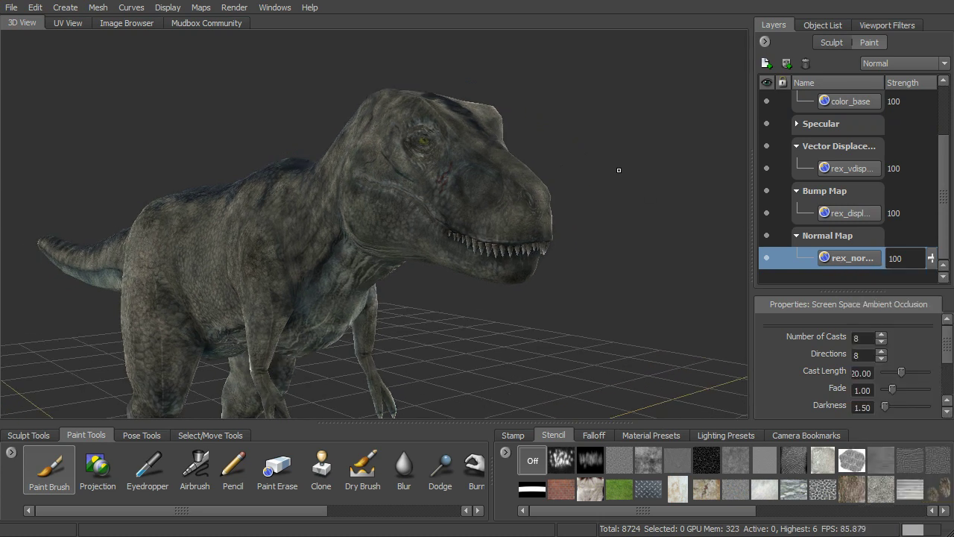
key("Page_Up")
key("Page_Up")
key("Page_Up")
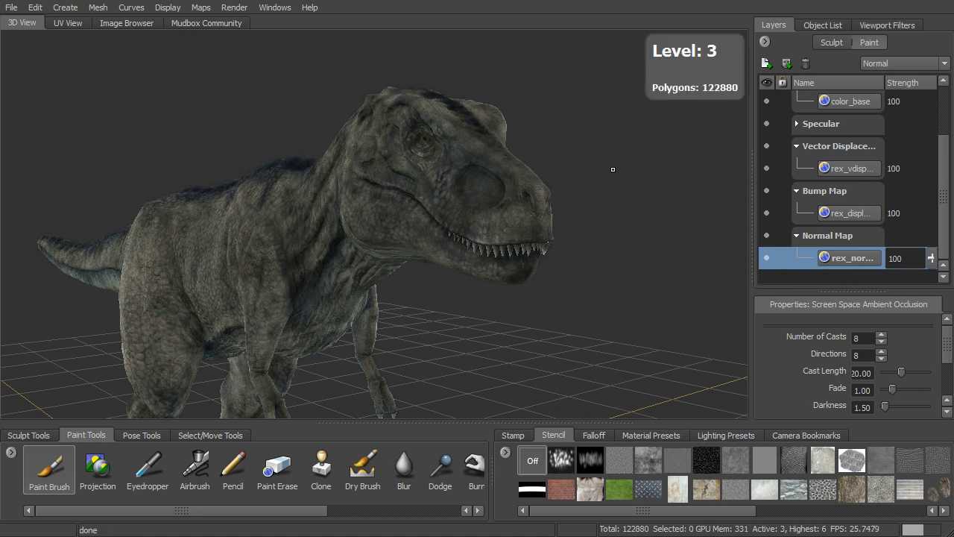
key("Page_Up")
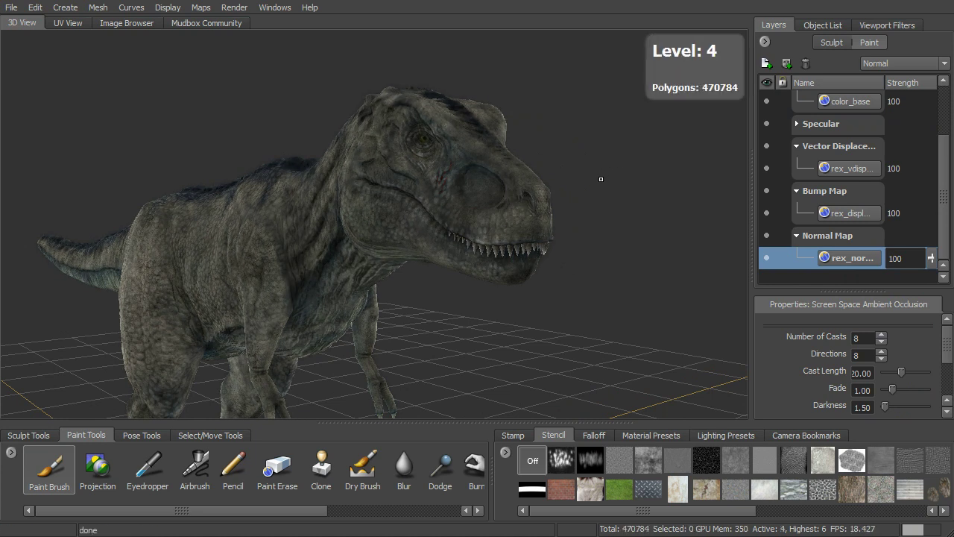
left_click_drag(600, 179, 566, 190, "alt")
Create Sculpt using Map Operation #1 with Normal map space and no target mesh.
left_click(201, 7)
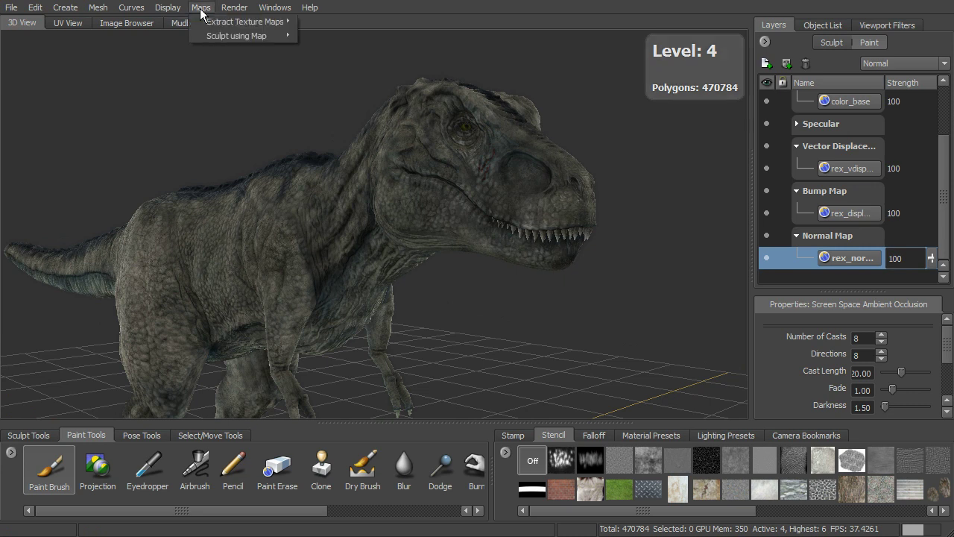
mouse_move(209, 22)
mouse_move(231, 36)
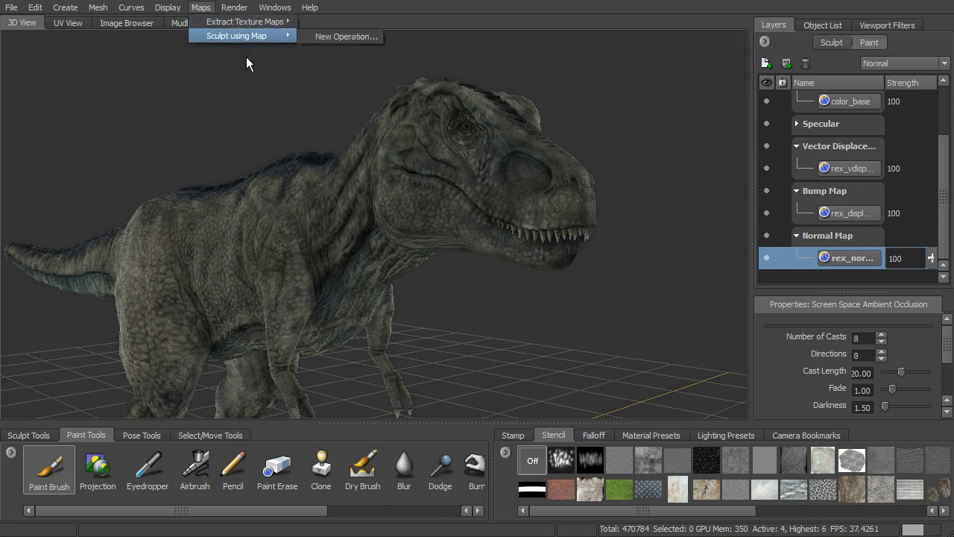
left_click(322, 37)
left_click(542, 255)
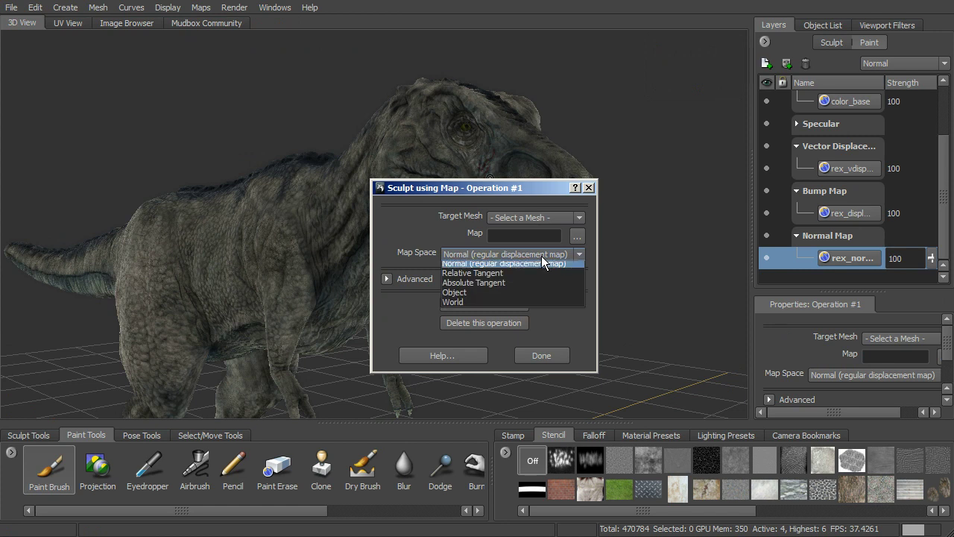
left_click(521, 256)
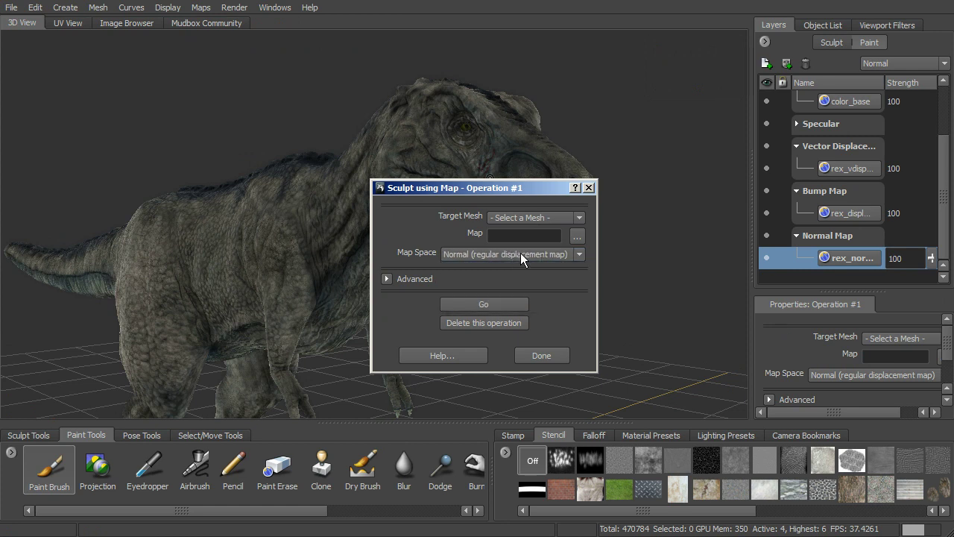
left_click(541, 217)
left_click(542, 216)
left_click_drag(551, 188, 453, 148)
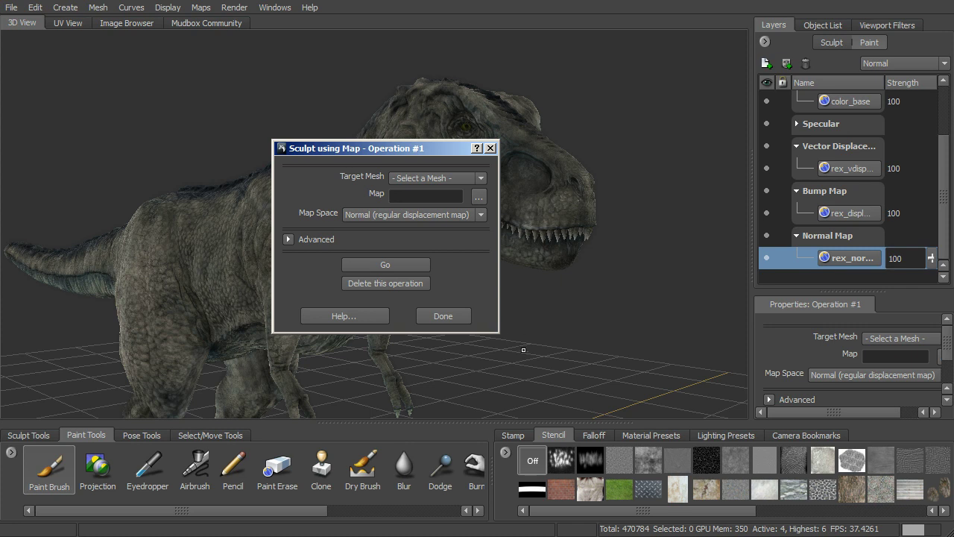
left_click(458, 317)
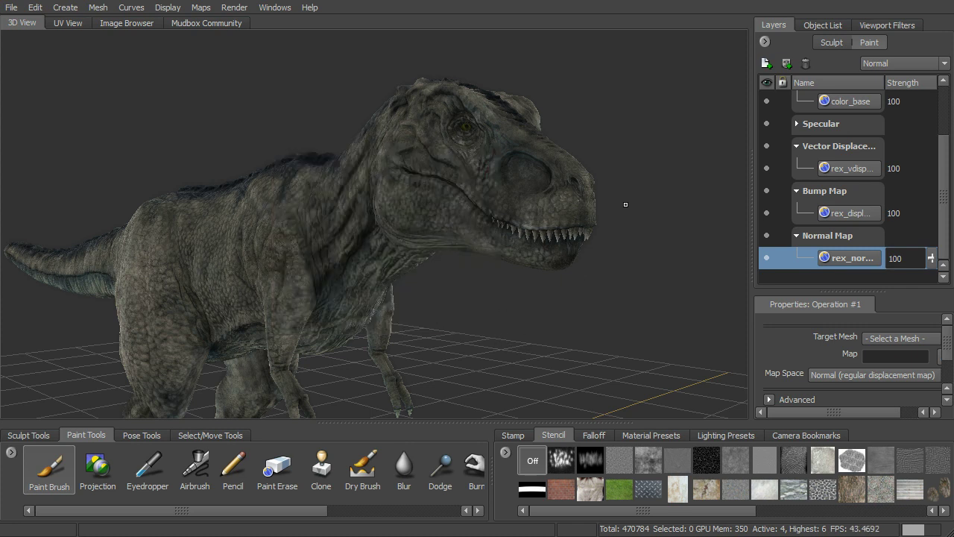
mouse_move(580, 239)
left_mouse_down("alt")
mouse_move(638, 198)
mouse_move(609, 206)
left_mouse_up("alt")
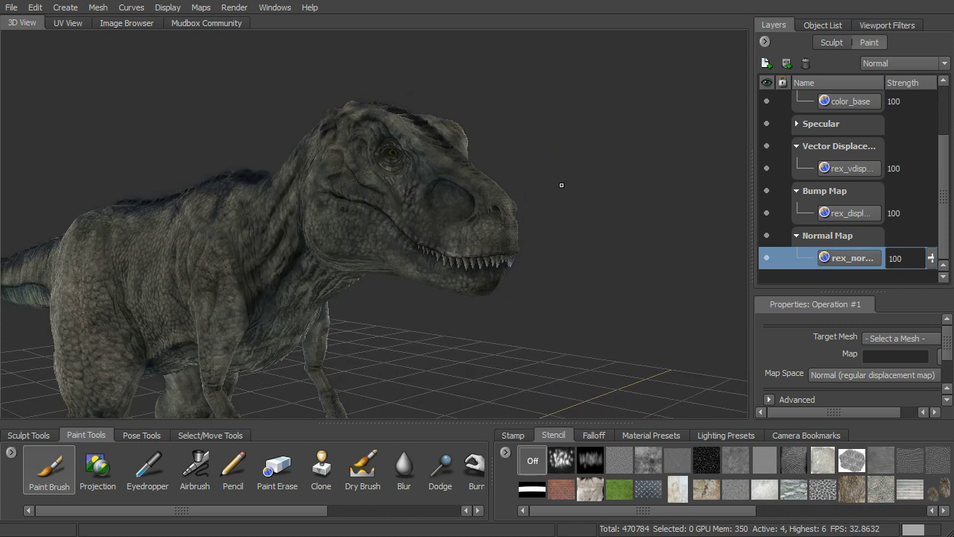
left_click(200, 8)
mouse_move(211, 36)
left_click(328, 84)
left_click_drag(418, 229, 537, 237, "alt")
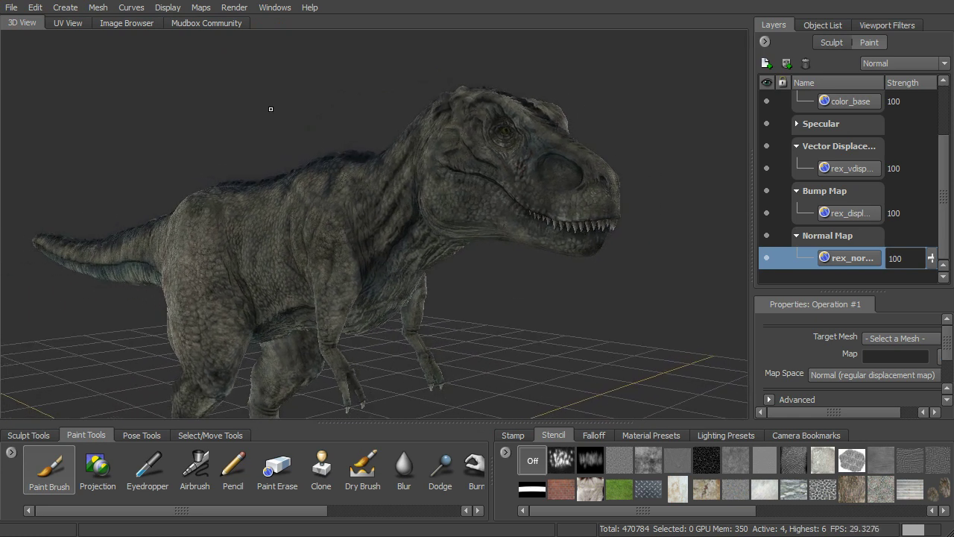
left_click(201, 8)
mouse_move(209, 23)
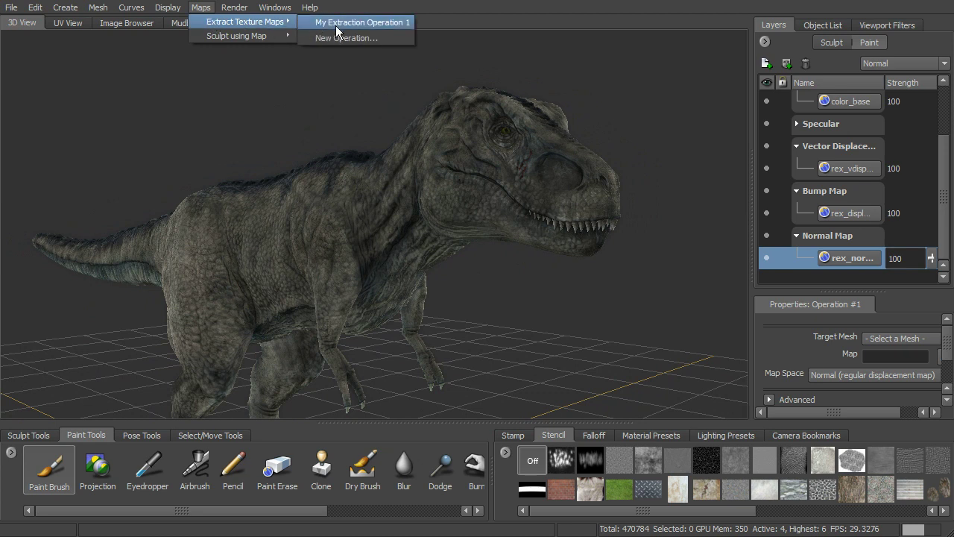
left_click(372, 22)
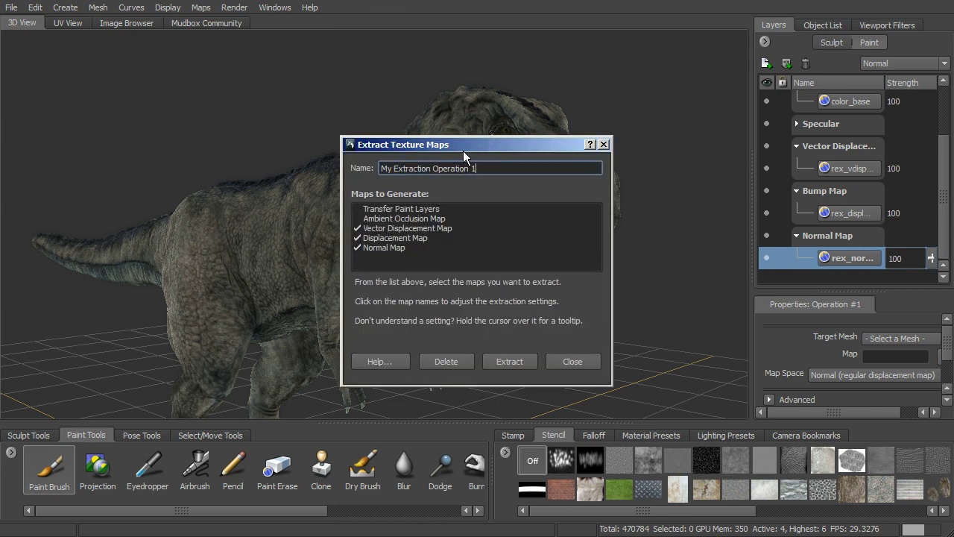
left_click_drag(463, 151, 523, 99)
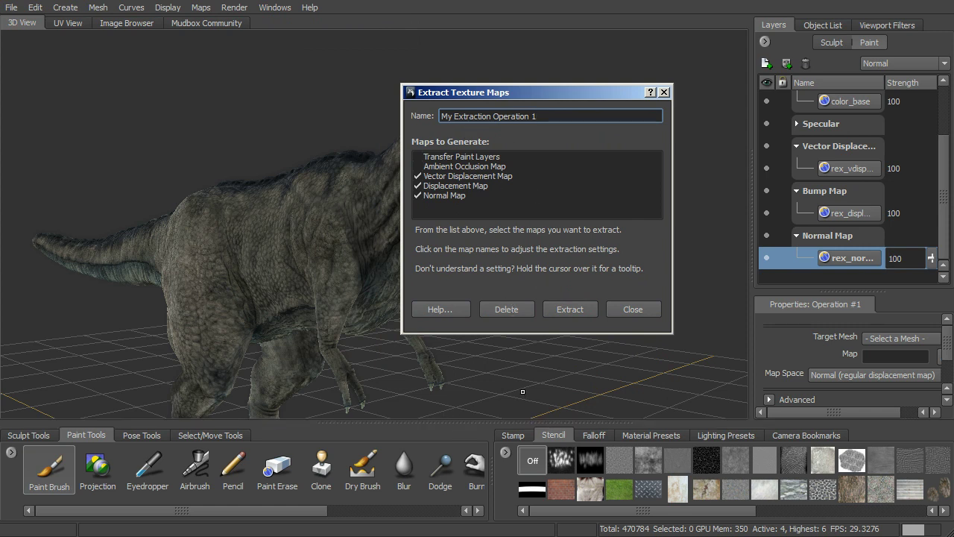
left_click(632, 309)
left_click_drag(492, 271, 504, 285, "alt")
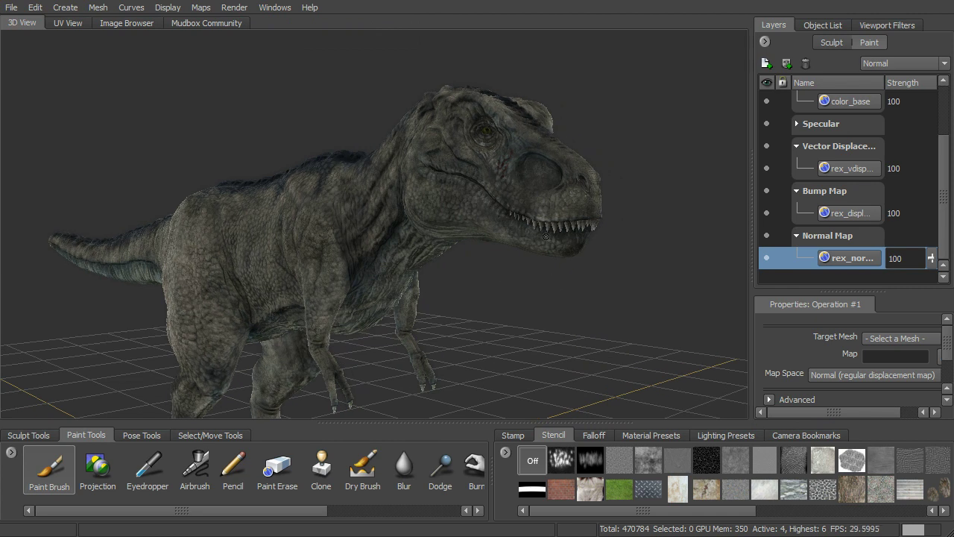
left_click_drag(485, 192, 485, 183, "alt")
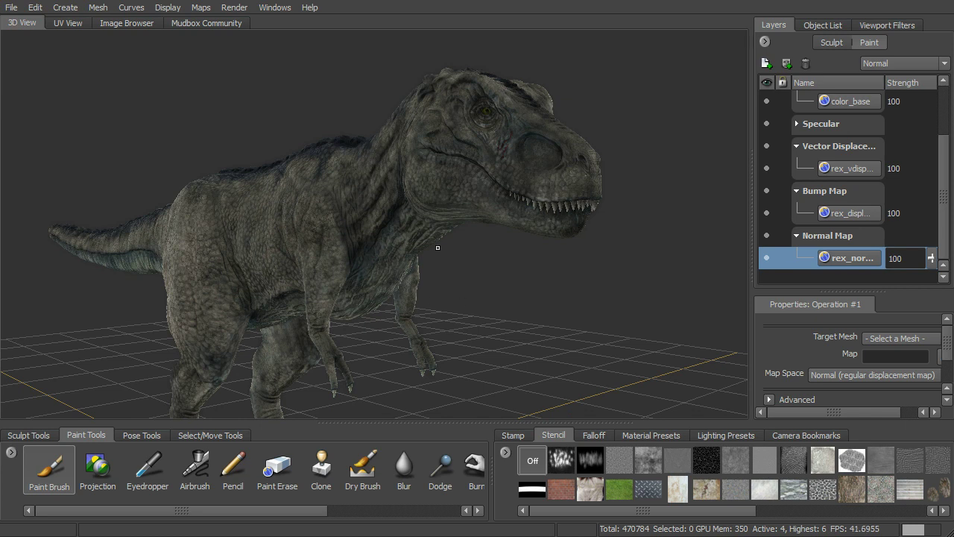
left_click_drag(439, 247, 447, 251, "alt")
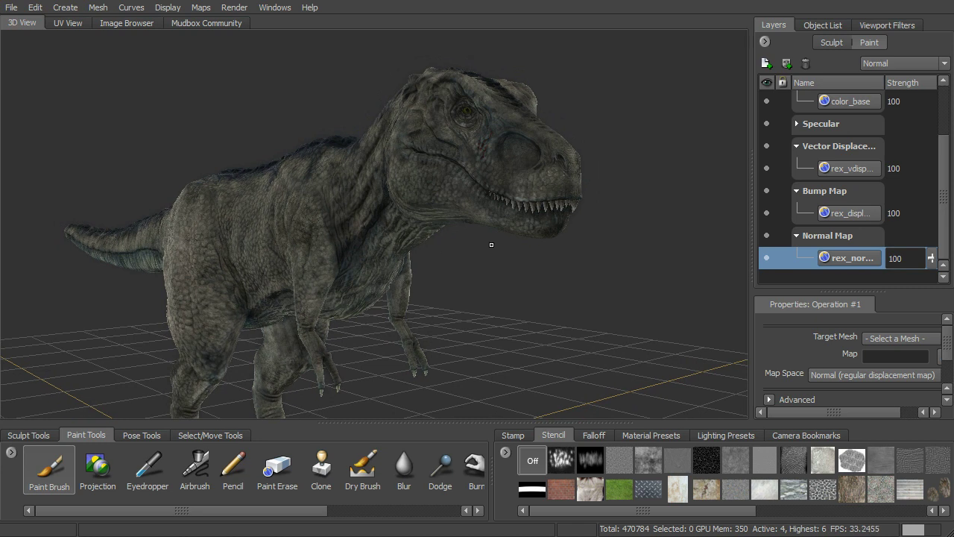